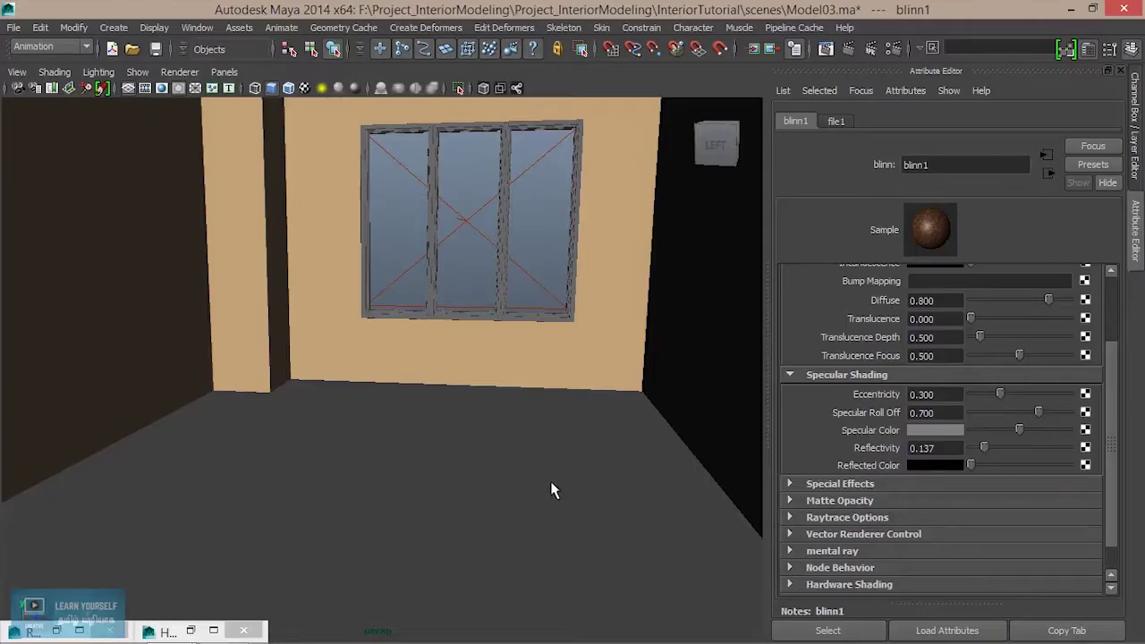
# Step: Turn the view toward the window wall and select the window's area light, areaLightShape1
pyautogui.moveTo(416, 452)
pyautogui.keyDown('alt'); pyautogui.mouseDown(button='middle')
pyautogui.moveTo(565, 459)
pyautogui.moveTo(433, 454)
pyautogui.mouseUp(button='middle'); pyautogui.keyUp('alt')
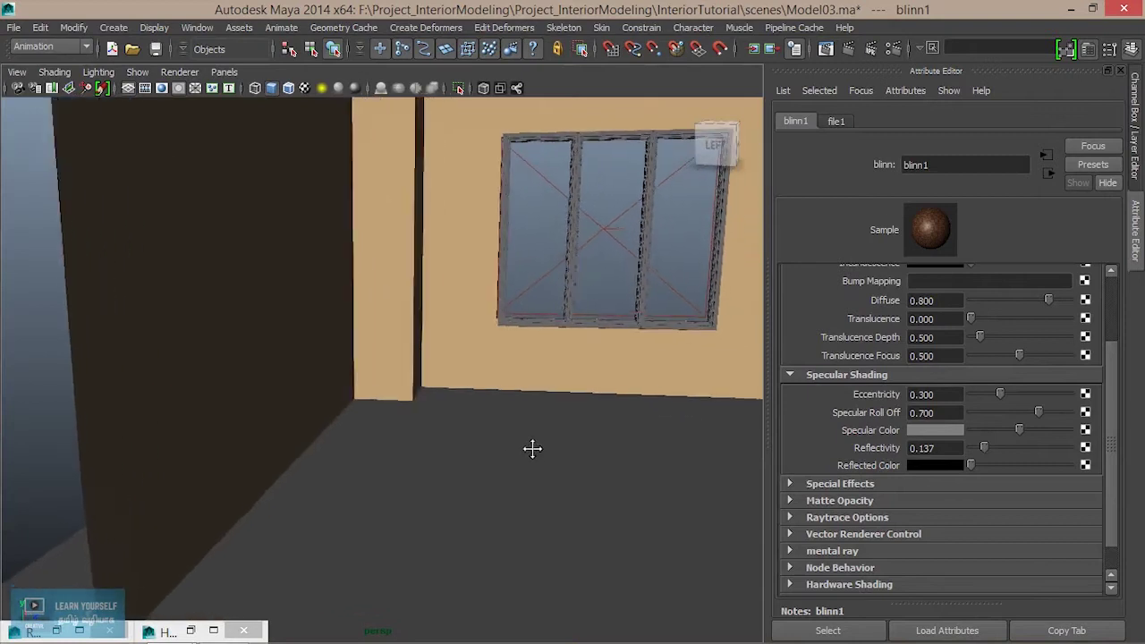
pyautogui.moveTo(433, 454)
pyautogui.keyDown('alt'); pyautogui.mouseDown()
pyautogui.moveTo(402, 447)
pyautogui.moveTo(438, 389)
pyautogui.mouseUp(); pyautogui.keyUp('alt')
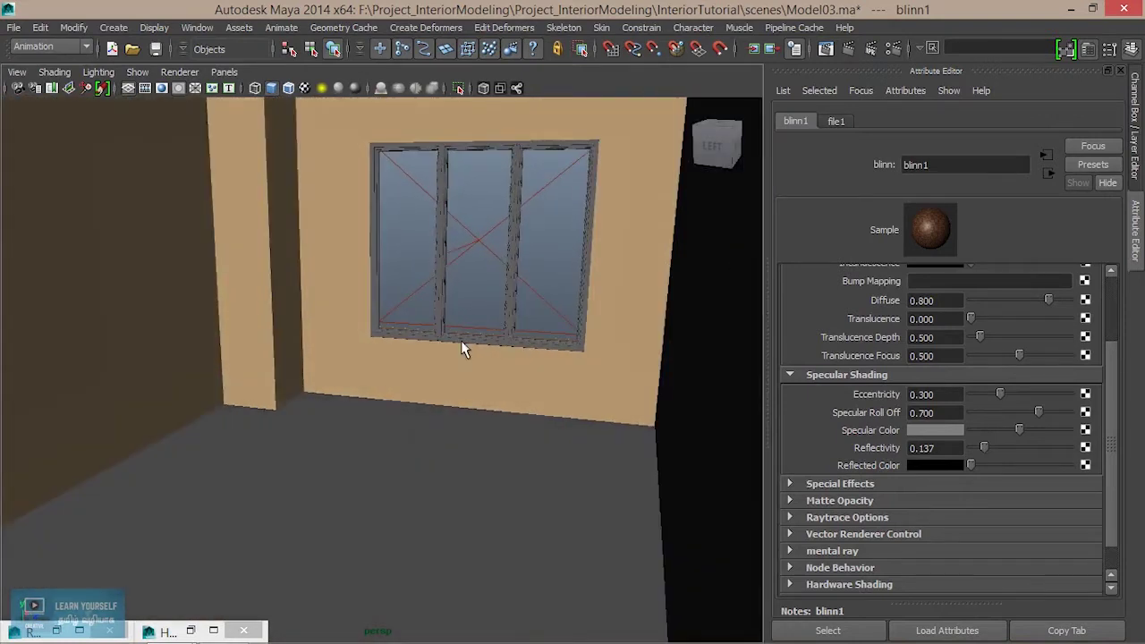
pyautogui.click(472, 298)
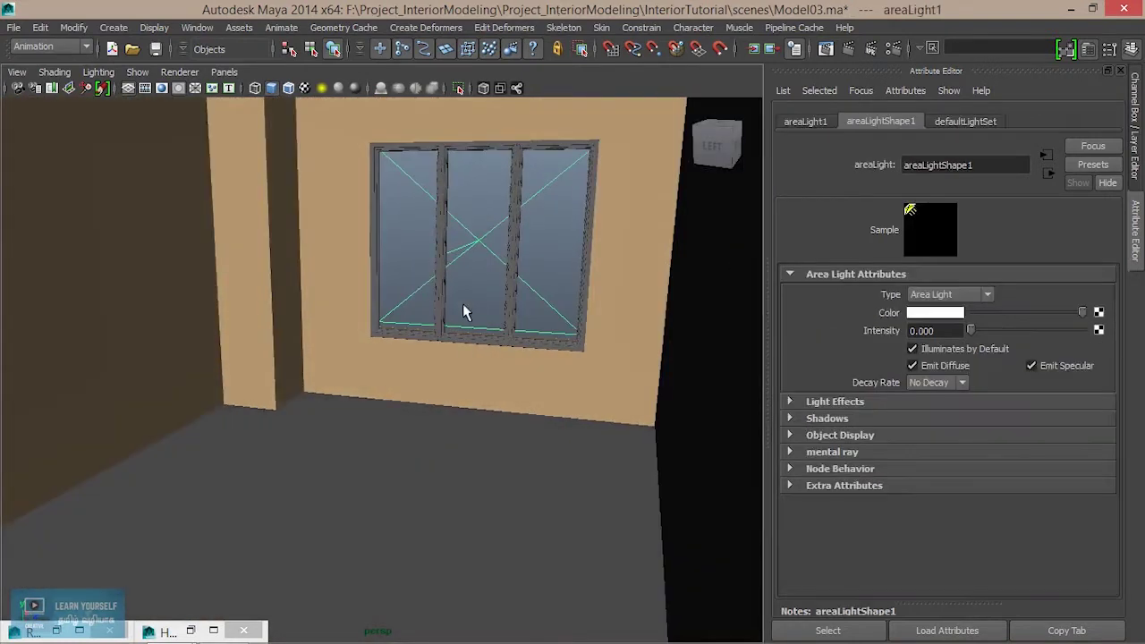
pyautogui.click(826, 48)
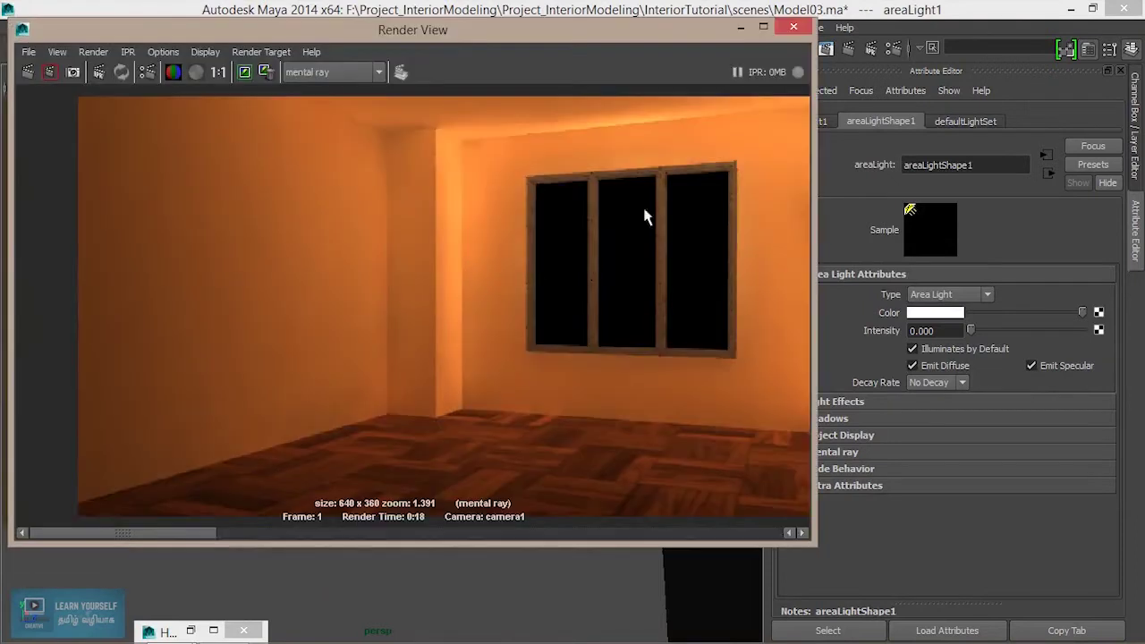
pyautogui.click(741, 28)
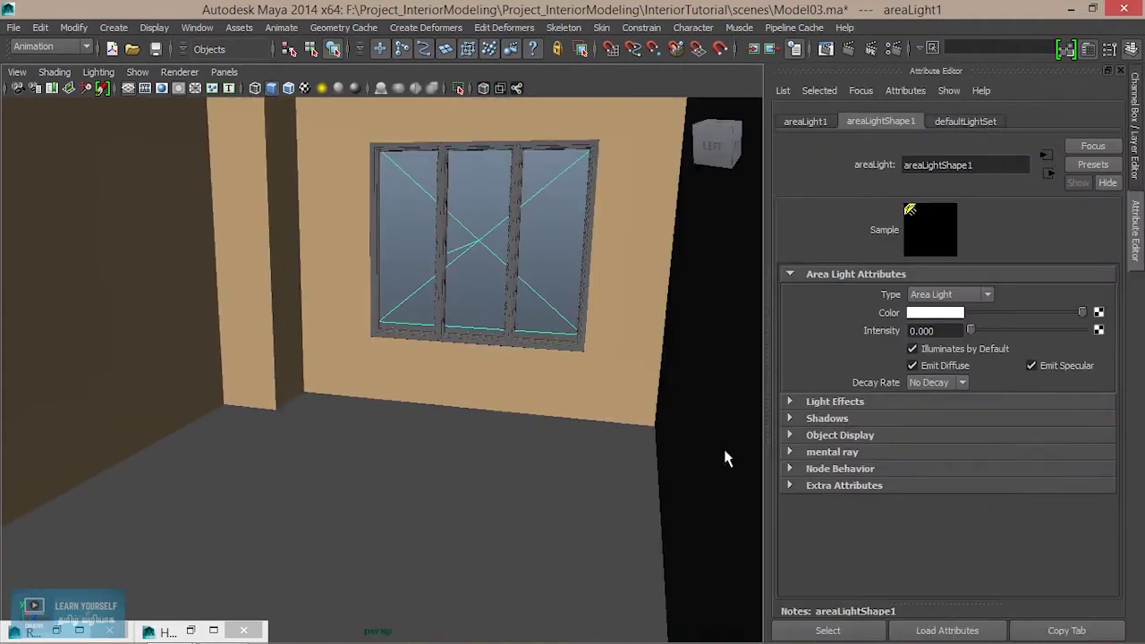
# Step: Set the area light's Photon Intensity to 19000000 under Caustic and Global Illumination, then render the room
pyautogui.click(832, 452)
pyautogui.scroll(-3, 895, 501)
pyautogui.scroll(-3, 898, 507)
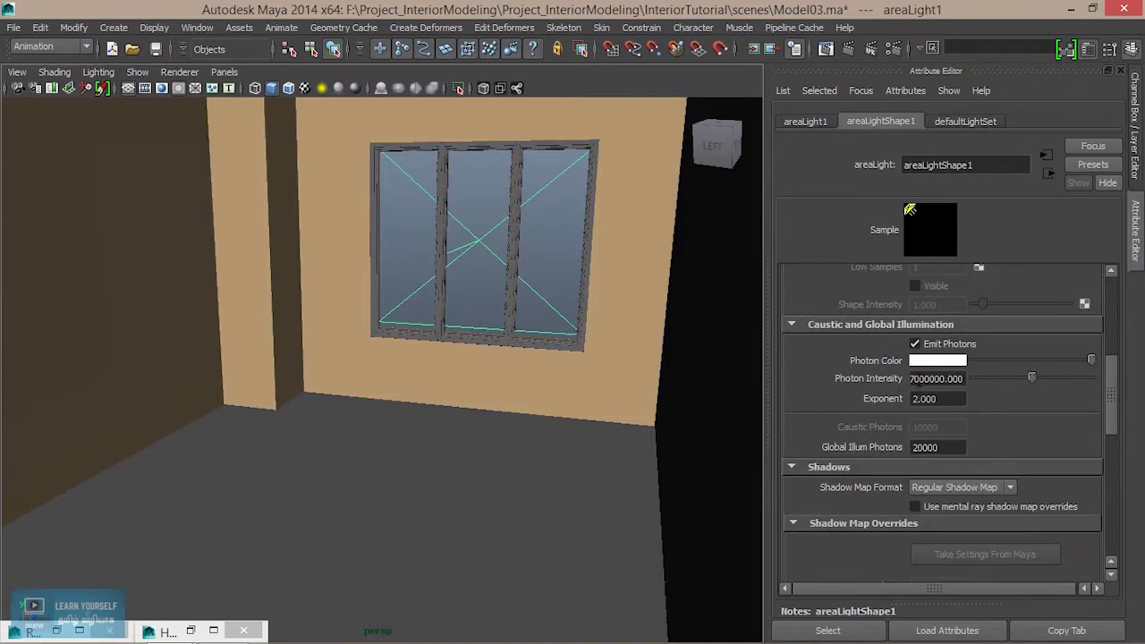
pyautogui.write('19')
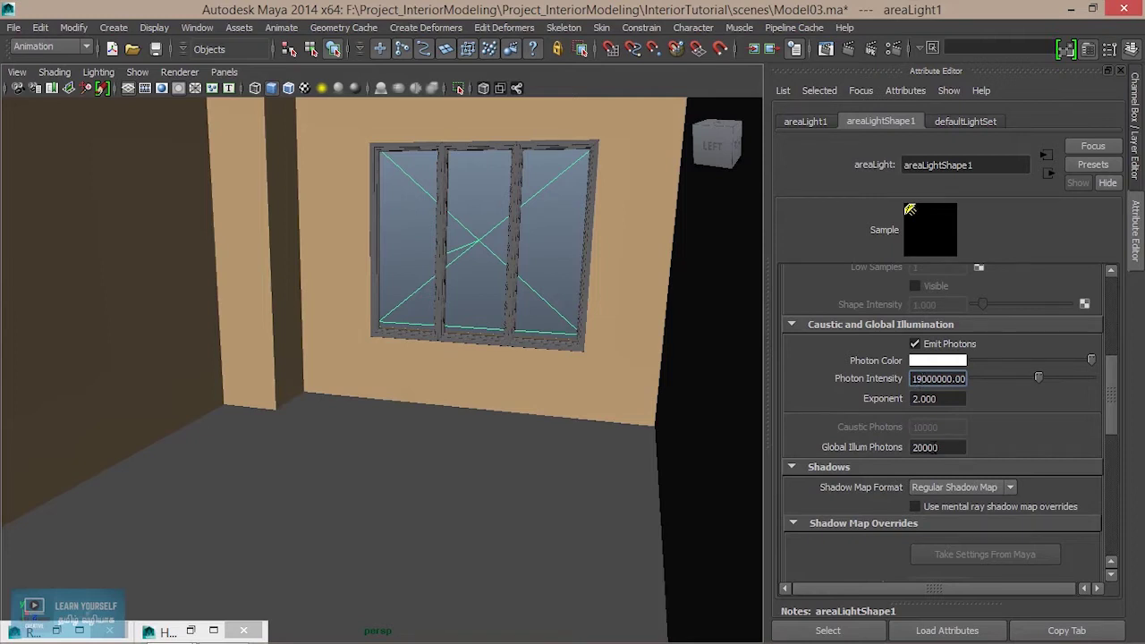
pyautogui.click(827, 49)
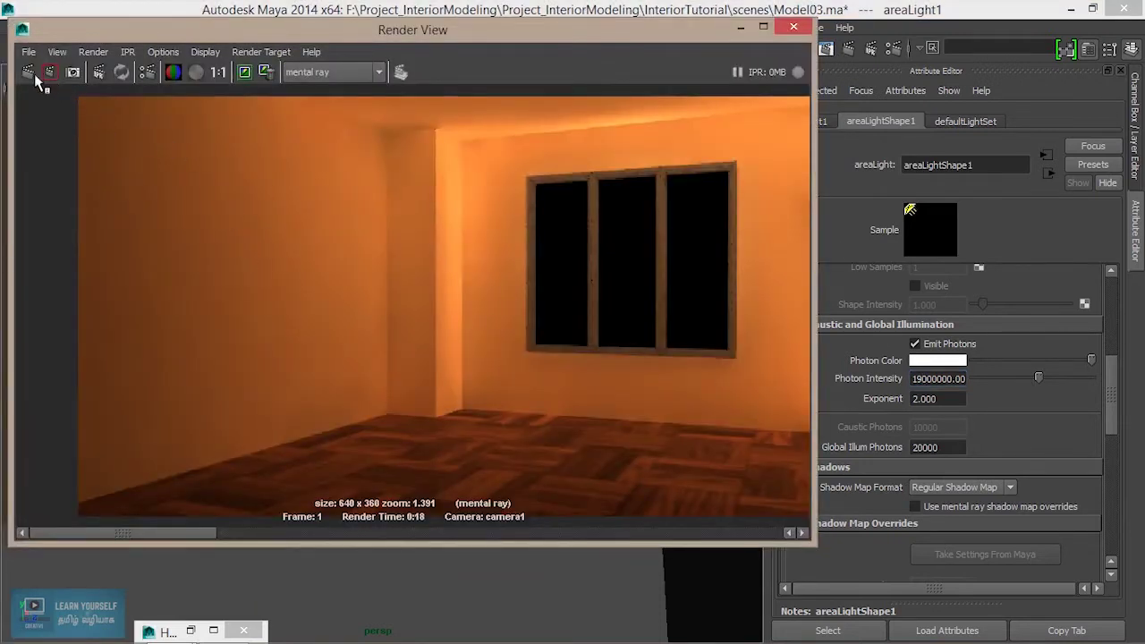
pyautogui.click(32, 73)
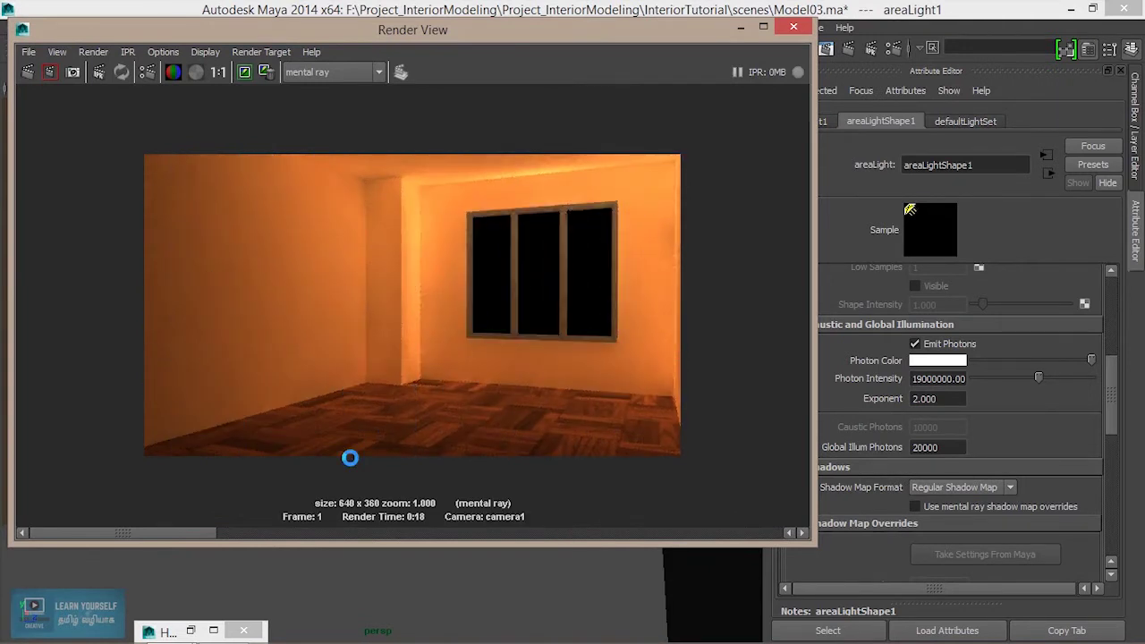
# Step: Keep the previous render and change Photon Intensity to 25000000
pyautogui.moveTo(181, 535)
pyautogui.mouseDown()
pyautogui.moveTo(317, 529)
pyautogui.moveTo(220, 533)
pyautogui.moveTo(318, 541)
pyautogui.moveTo(227, 544)
pyautogui.mouseUp()
pyautogui.click(244, 72)
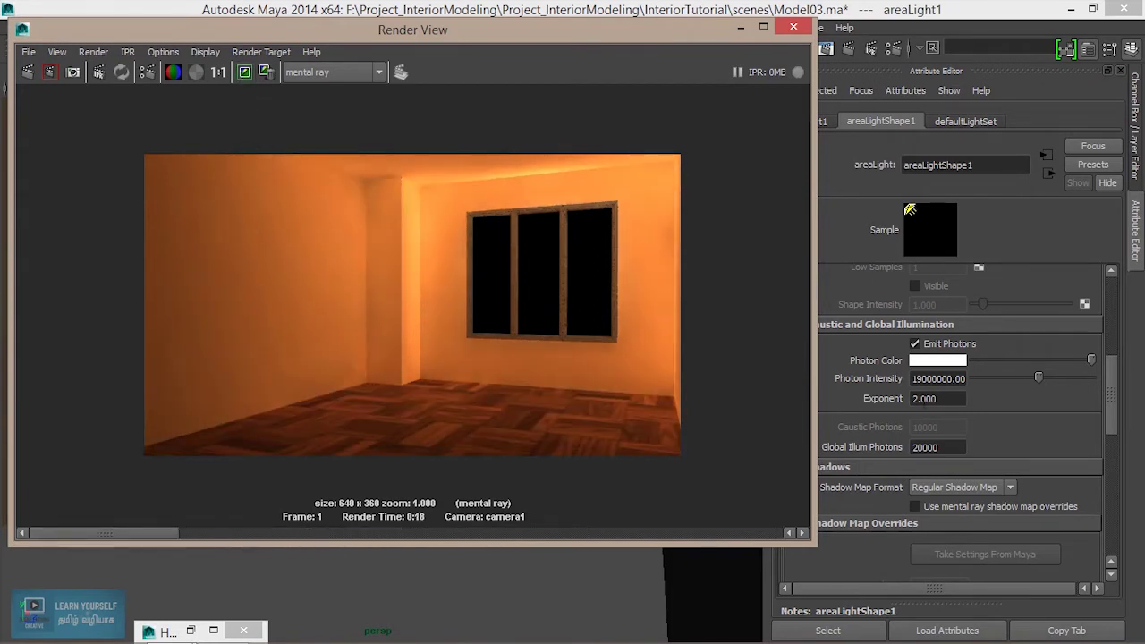
pyautogui.moveTo(912, 378); pyautogui.dragTo(923, 379)
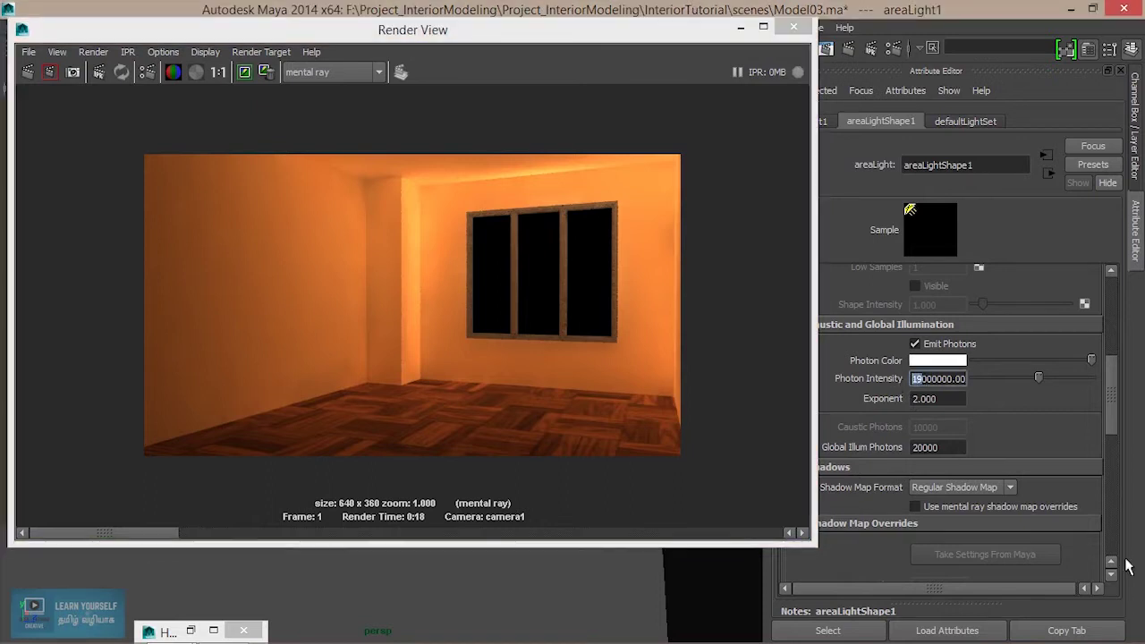
pyautogui.write('2')
pyautogui.press('Return')
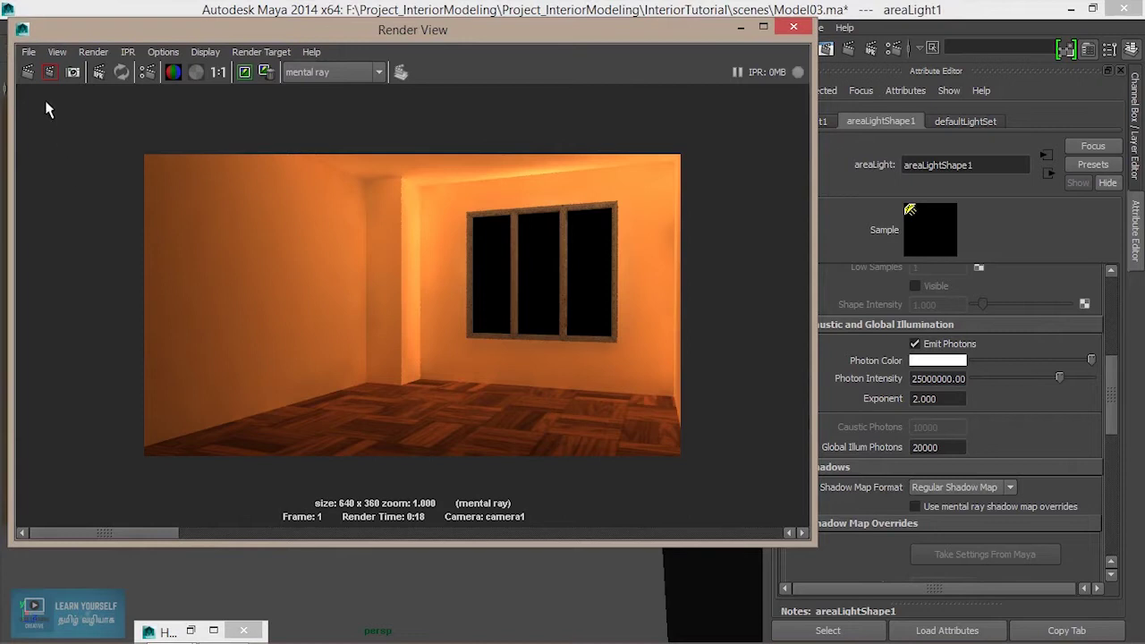
# Step: Re-render the room at 25000000 photon intensity and compare it with the kept image
pyautogui.click(28, 72)
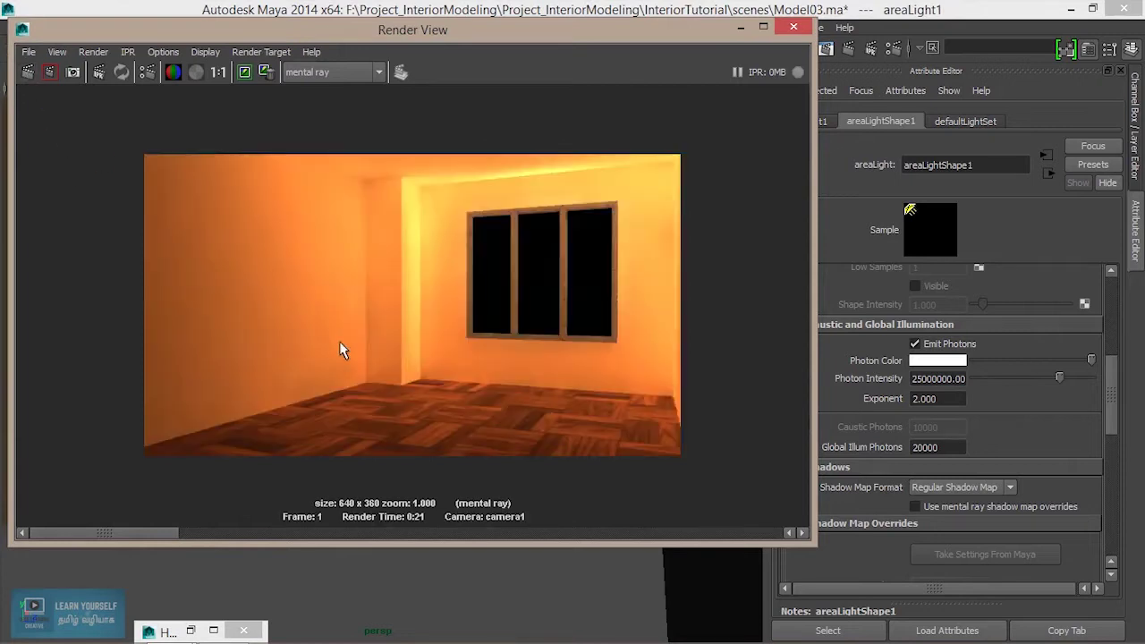
pyautogui.moveTo(111, 539)
pyautogui.mouseDown()
pyautogui.moveTo(222, 532)
pyautogui.moveTo(145, 529)
pyautogui.moveTo(244, 535)
pyautogui.moveTo(151, 535)
pyautogui.mouseUp()
pyautogui.click(741, 28)
# Step: Orbit and zoom in to an oblique close-up of the window frame and area light
pyautogui.moveTo(542, 248)
pyautogui.keyDown('alt'); pyautogui.mouseDown(button='right')
pyautogui.moveTo(494, 324)
pyautogui.moveTo(400, 355)
pyautogui.mouseUp(button='right'); pyautogui.keyUp('alt')
pyautogui.keyDown('alt'); pyautogui.moveTo(400, 356); pyautogui.dragTo(537, 327); pyautogui.keyUp('alt')
pyautogui.keyDown('alt'); pyautogui.moveTo(537, 328); pyautogui.dragTo(675, 440, button='right'); pyautogui.keyUp('alt')
pyautogui.moveTo(674, 439)
pyautogui.keyDown('alt'); pyautogui.mouseDown()
pyautogui.moveTo(460, 332)
pyautogui.moveTo(629, 384)
pyautogui.mouseUp(); pyautogui.keyUp('alt')
pyautogui.keyDown('alt'); pyautogui.moveTo(629, 384); pyautogui.dragTo(496, 424, button='right'); pyautogui.keyUp('alt')
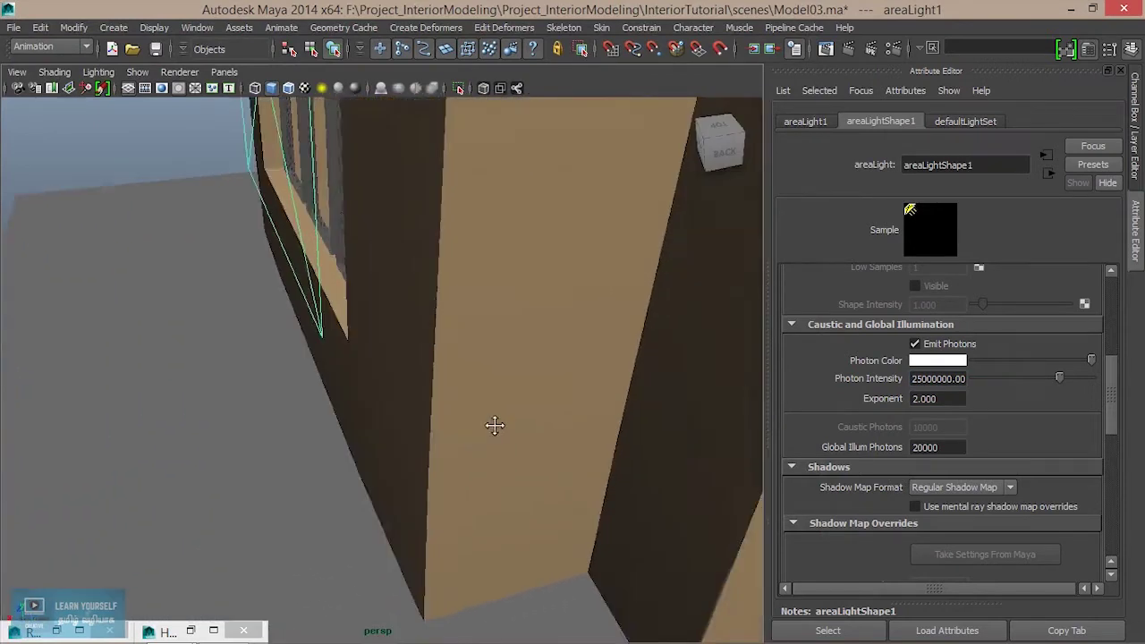
pyautogui.moveTo(496, 424)
pyautogui.keyDown('alt'); pyautogui.mouseDown()
pyautogui.moveTo(409, 333)
pyautogui.moveTo(503, 319)
pyautogui.moveTo(401, 358)
pyautogui.moveTo(366, 350)
pyautogui.moveTo(365, 340)
pyautogui.mouseUp(); pyautogui.keyUp('alt')
pyautogui.scroll(-2, 501, 325)
pyautogui.keyDown('alt'); pyautogui.moveTo(365, 340); pyautogui.dragTo(417, 362, button='middle'); pyautogui.keyUp('alt')
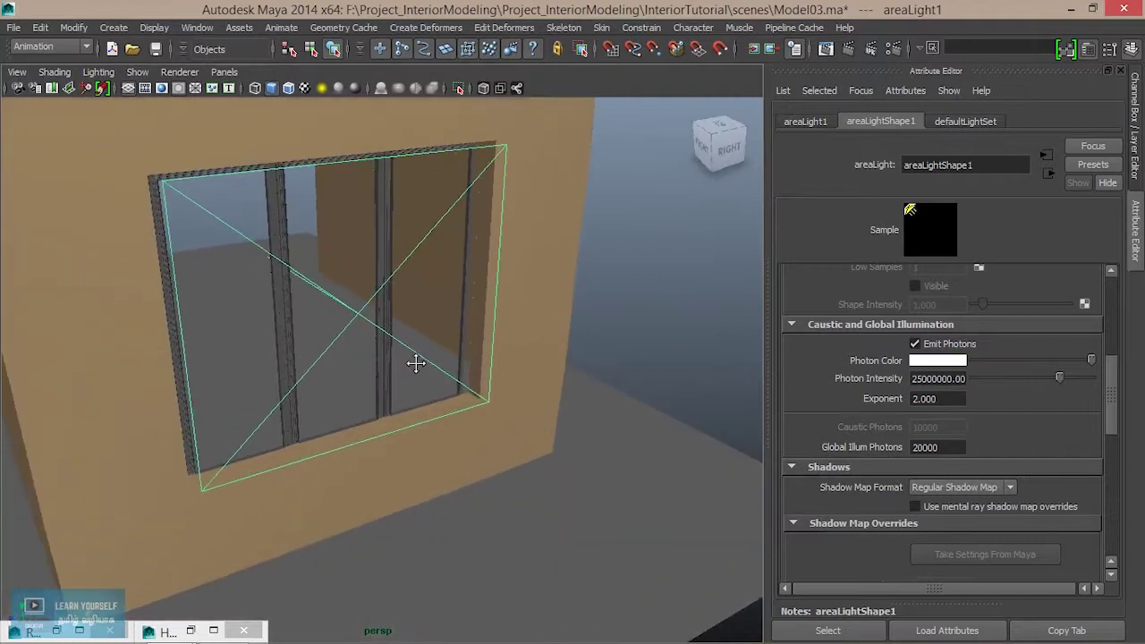
pyautogui.press('w')
pyautogui.moveTo(364, 365)
pyautogui.keyDown('alt'); pyautogui.mouseDown()
pyautogui.moveTo(435, 350)
pyautogui.moveTo(420, 394)
pyautogui.moveTo(397, 395)
pyautogui.mouseUp(); pyautogui.keyUp('alt')
# Step: Scale down the area light's width and height so it fits inside the window frame
pyautogui.press('r')
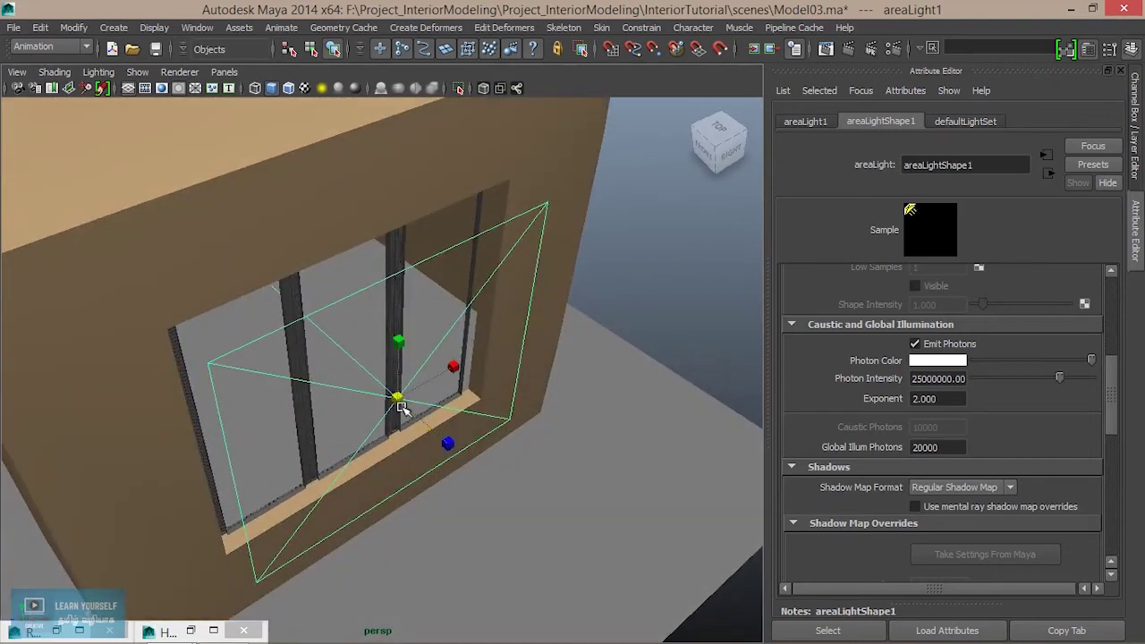
pyautogui.moveTo(456, 367)
pyautogui.mouseDown()
pyautogui.moveTo(360, 381)
pyautogui.moveTo(370, 355)
pyautogui.moveTo(442, 409)
pyautogui.moveTo(393, 358)
pyautogui.mouseUp()
pyautogui.moveTo(362, 259); pyautogui.dragTo(357, 269)
pyautogui.keyDown('alt'); pyautogui.moveTo(383, 332); pyautogui.dragTo(507, 280); pyautogui.keyUp('alt')
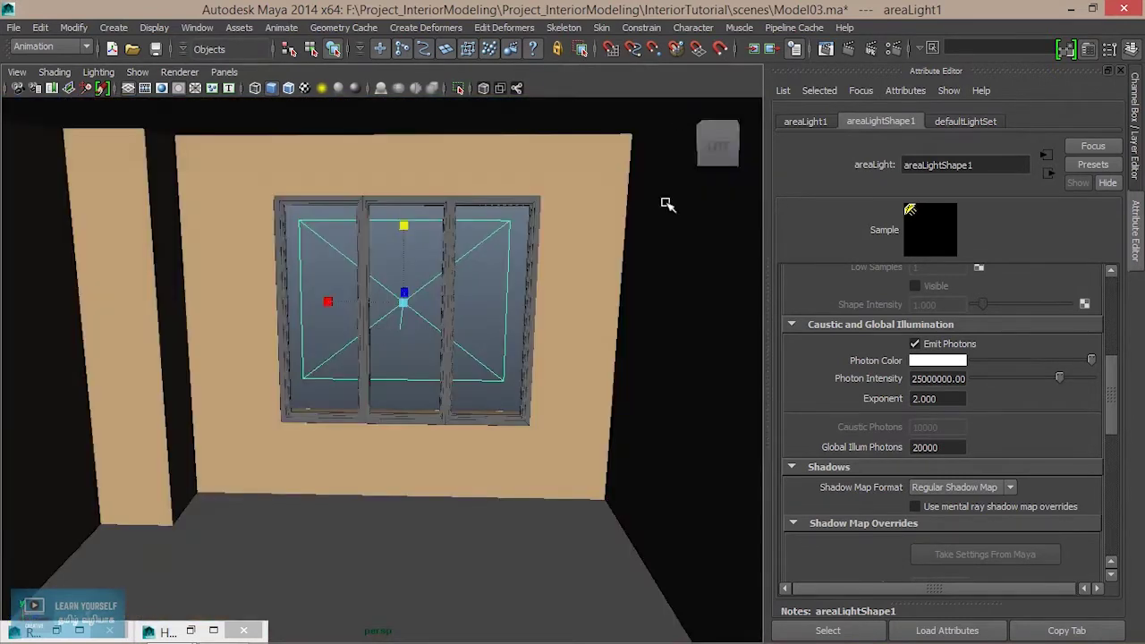
# Step: Keep the current image, re-render with the resized light, and compare against earlier renders
pyautogui.click(823, 50)
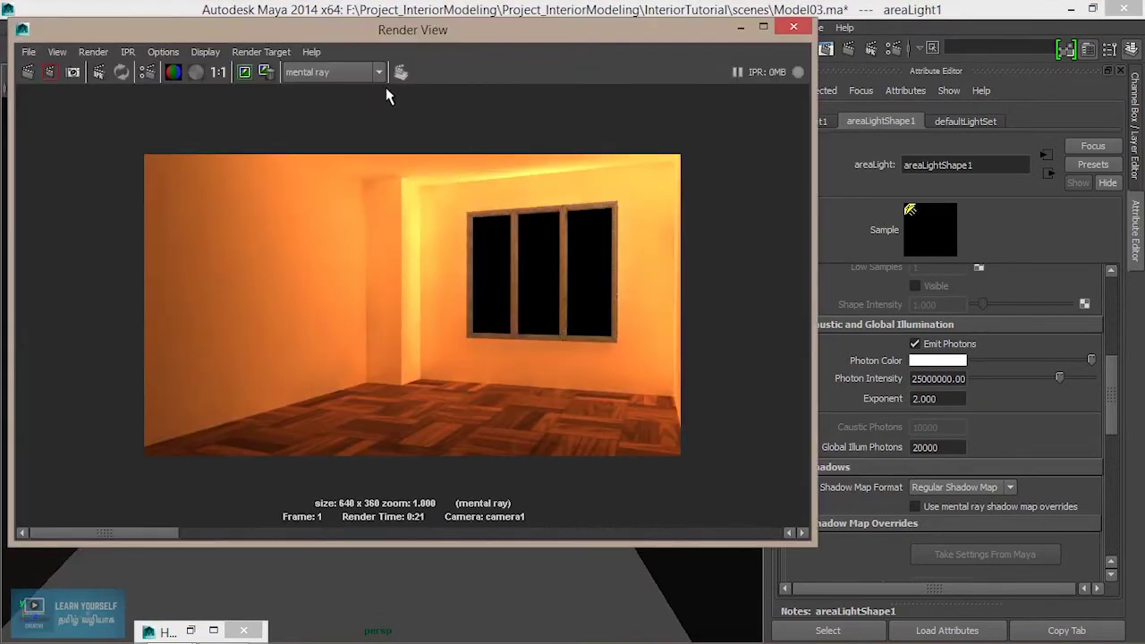
pyautogui.click(246, 75)
pyautogui.click(28, 73)
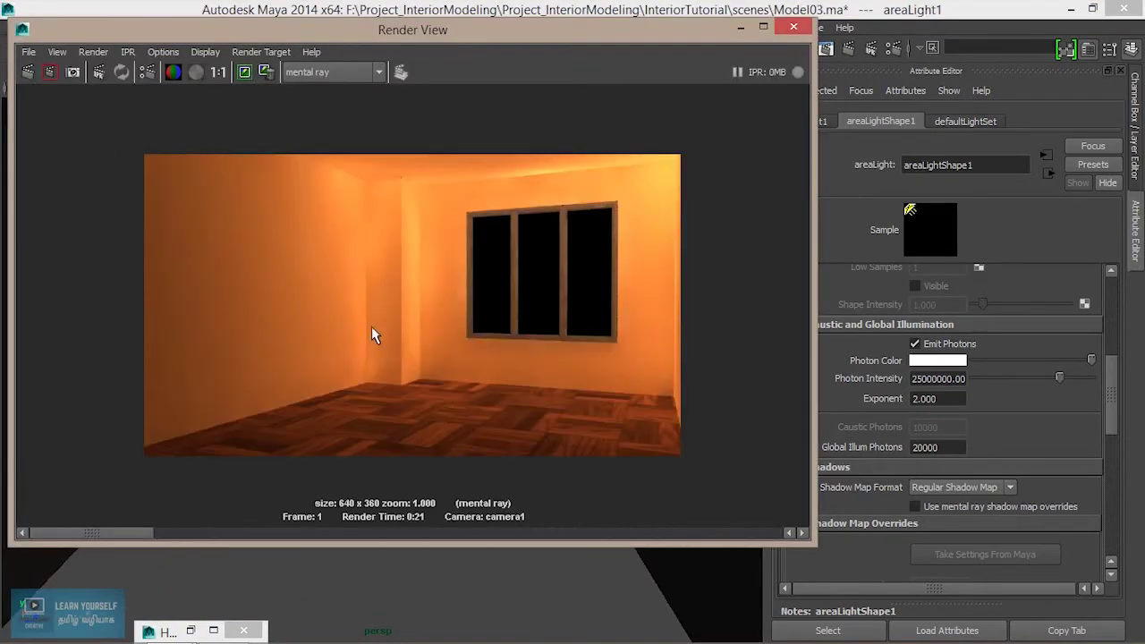
pyautogui.moveTo(117, 529); pyautogui.dragTo(170, 550)
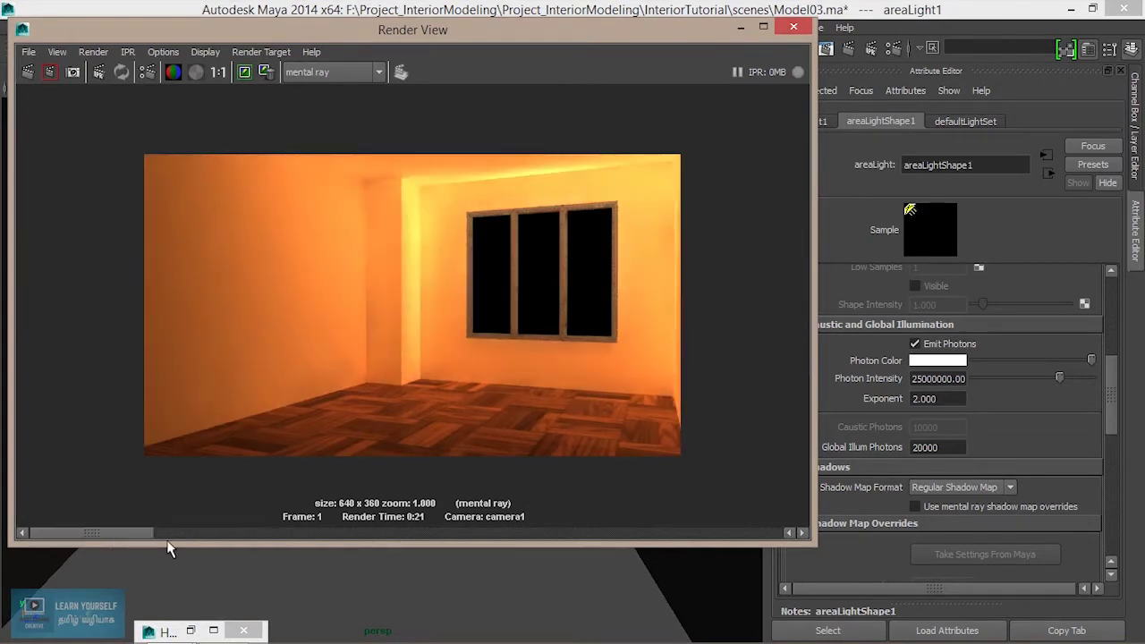
pyautogui.moveTo(170, 549)
pyautogui.mouseDown()
pyautogui.moveTo(191, 556)
pyautogui.moveTo(146, 547)
pyautogui.moveTo(163, 548)
pyautogui.mouseUp()
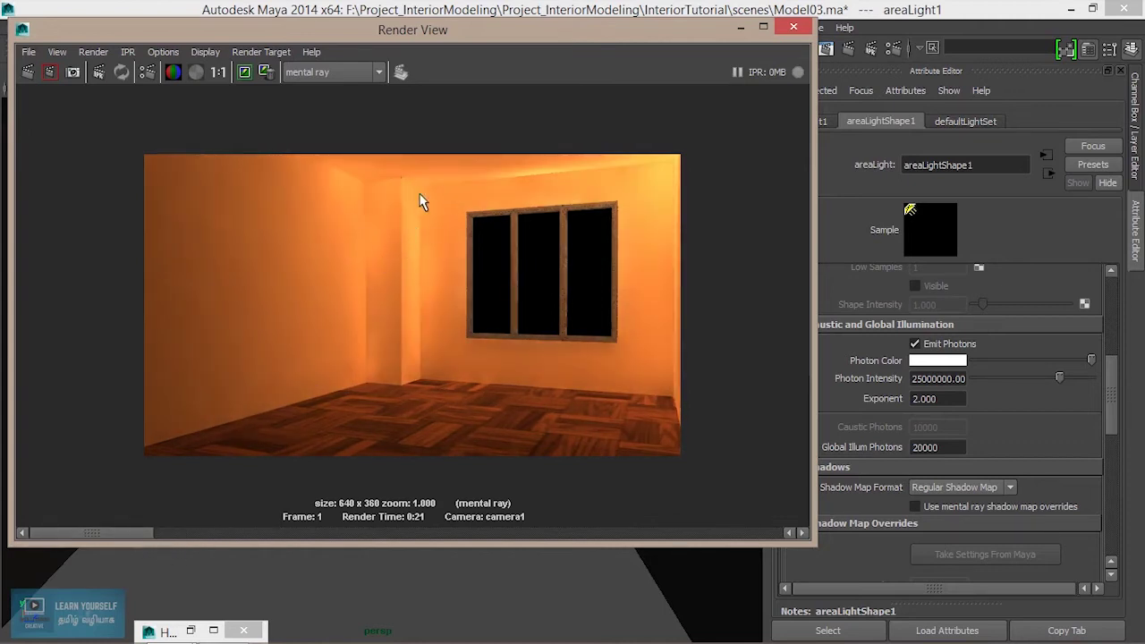
pyautogui.moveTo(133, 540)
pyautogui.mouseDown()
pyautogui.moveTo(209, 533)
pyautogui.moveTo(163, 537)
pyautogui.mouseUp()
# Step: Set Photon Intensity to 35000000 and render the room again
pyautogui.click(938, 379)
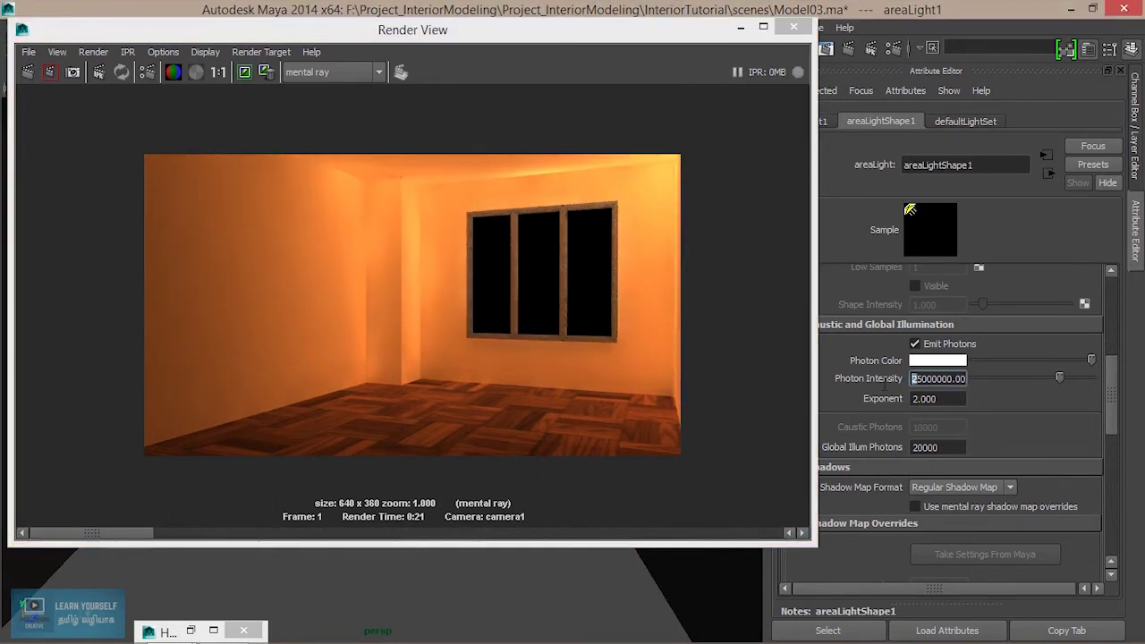
pyautogui.write('3')
pyautogui.click(249, 73)
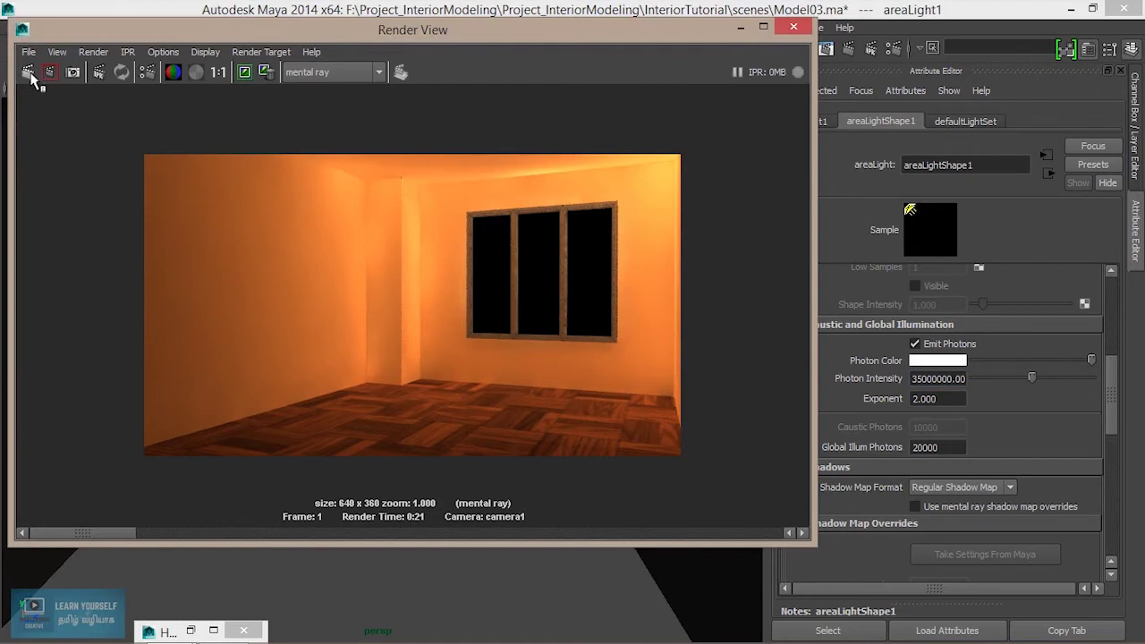
pyautogui.click(28, 72)
pyautogui.moveTo(302, 38); pyautogui.dragTo(450, 60)
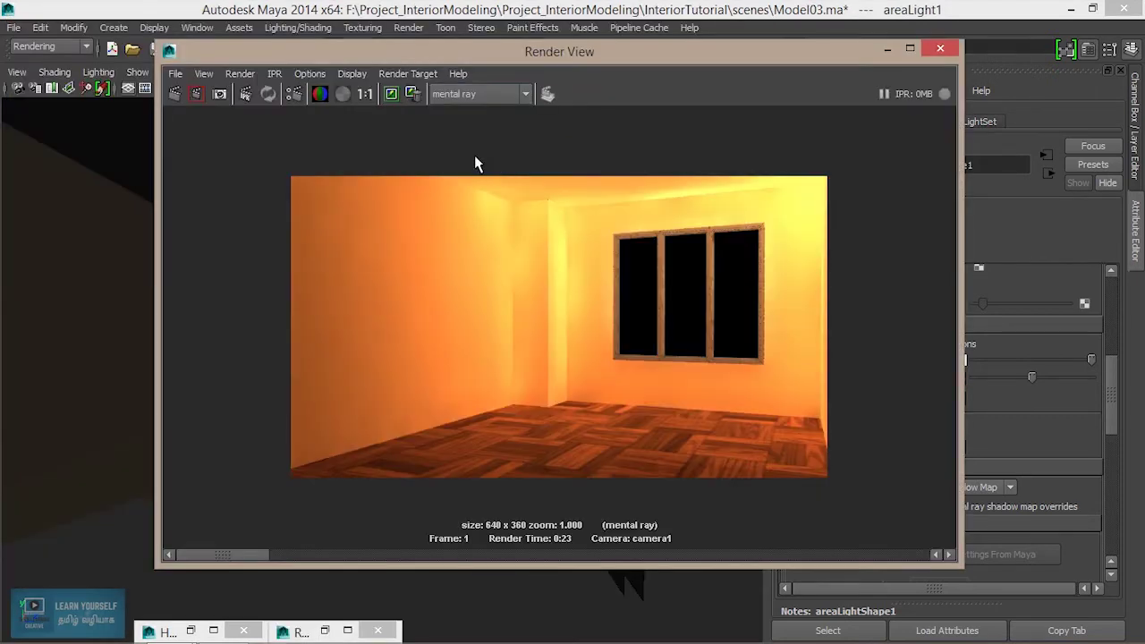
# Step: Set the render window aside, pan to show the left wall, and bring up mental ray Render Settings
pyautogui.moveTo(270, 559)
pyautogui.mouseDown()
pyautogui.moveTo(435, 545)
pyautogui.moveTo(277, 554)
pyautogui.mouseUp()
pyautogui.click(887, 49)
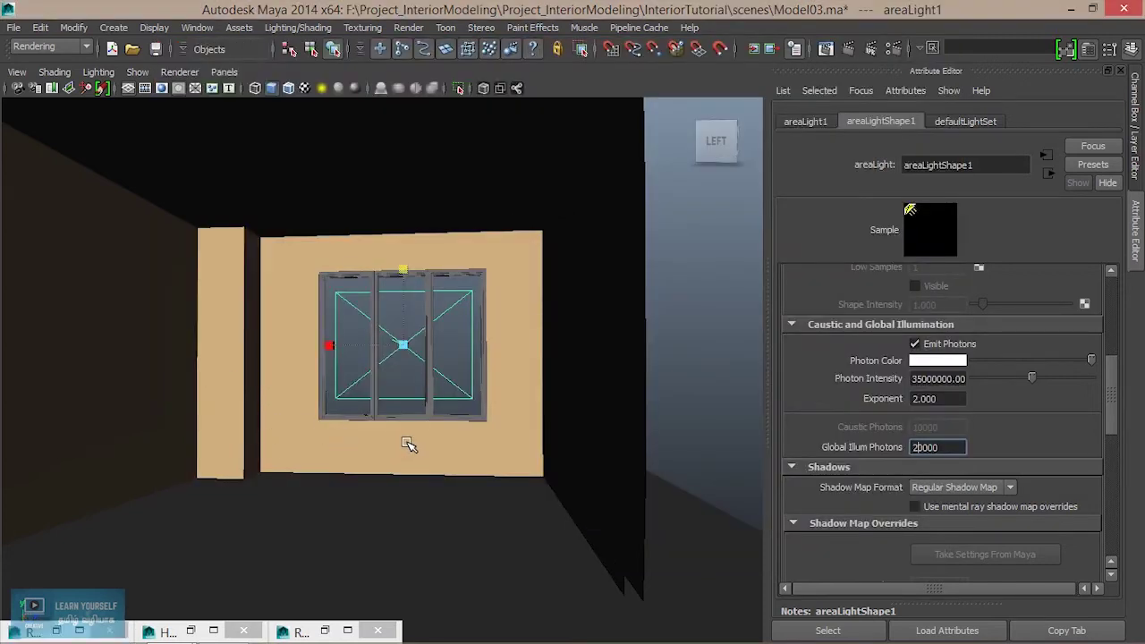
pyautogui.keyDown('alt'); pyautogui.moveTo(409, 444); pyautogui.dragTo(504, 447, button='middle'); pyautogui.keyUp('alt')
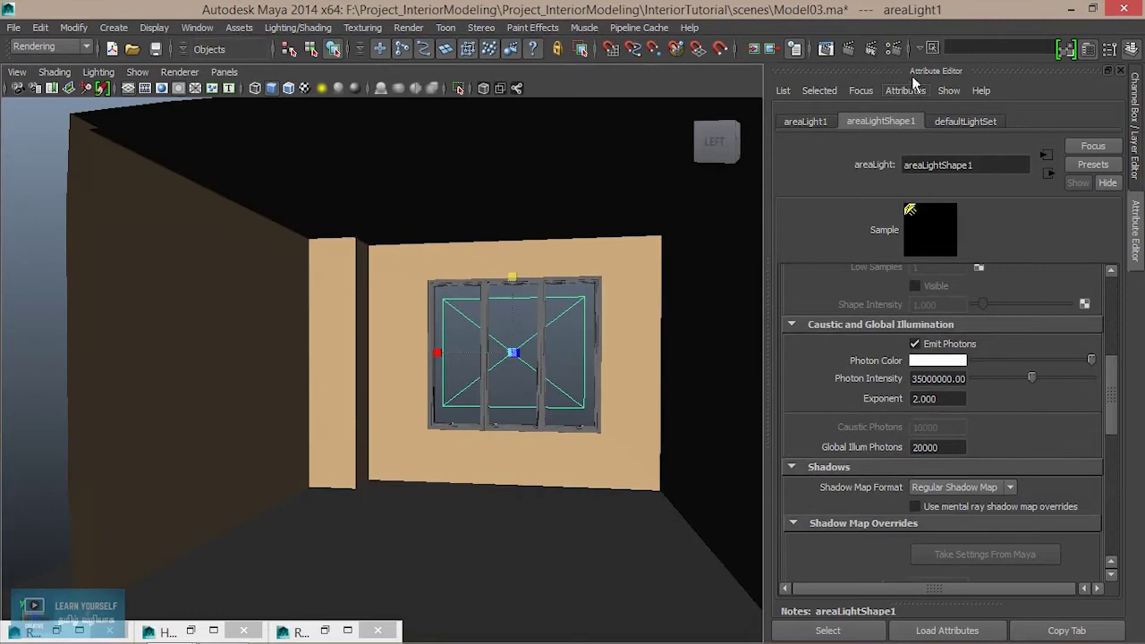
pyautogui.click(895, 49)
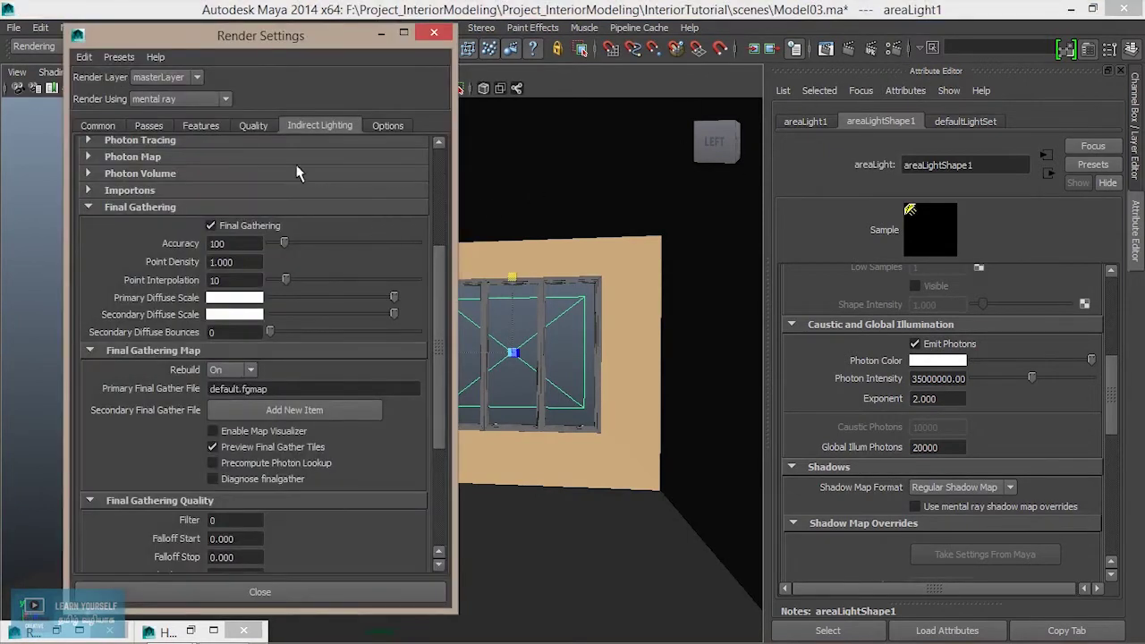
# Step: Check Enable Map Visualizer under Final Gathering Map on the Indirect Lighting tab
pyautogui.click(251, 125)
pyautogui.click(198, 125)
pyautogui.click(317, 125)
pyautogui.click(214, 432)
pyautogui.click(382, 34)
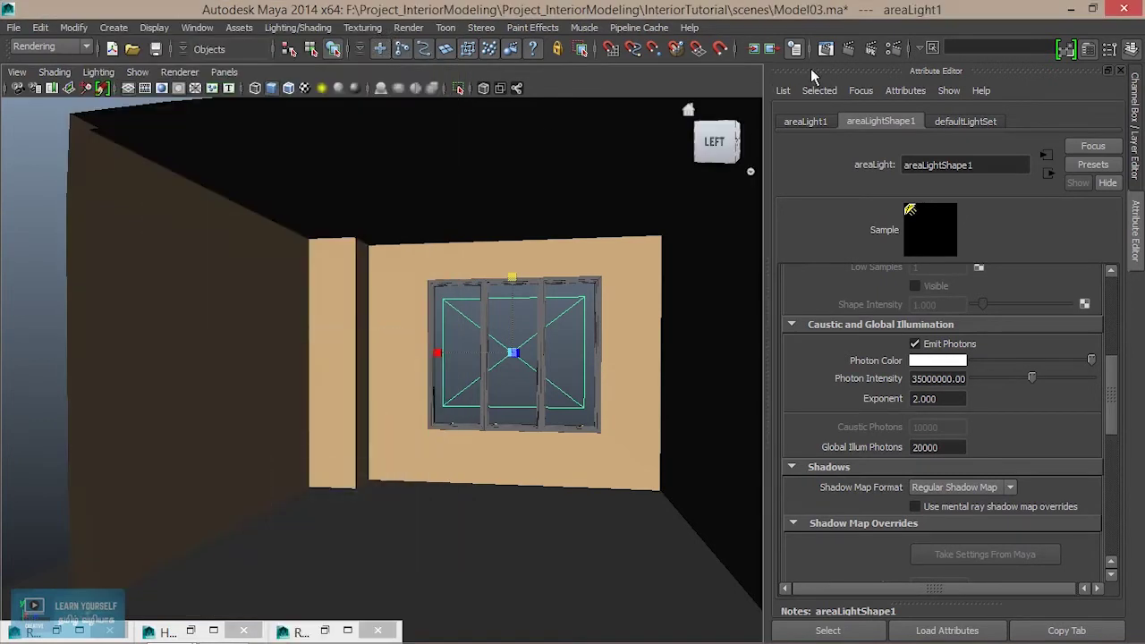
# Step: Redo the previous mental ray render so final gather points appear in the viewport
pyautogui.click(825, 49)
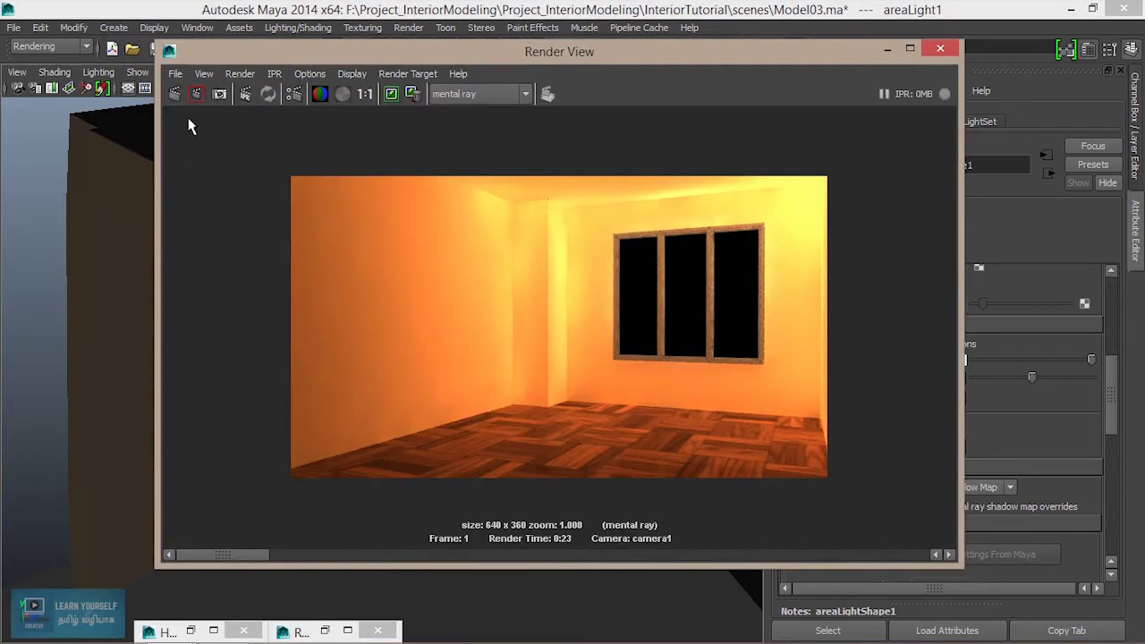
pyautogui.click(175, 94)
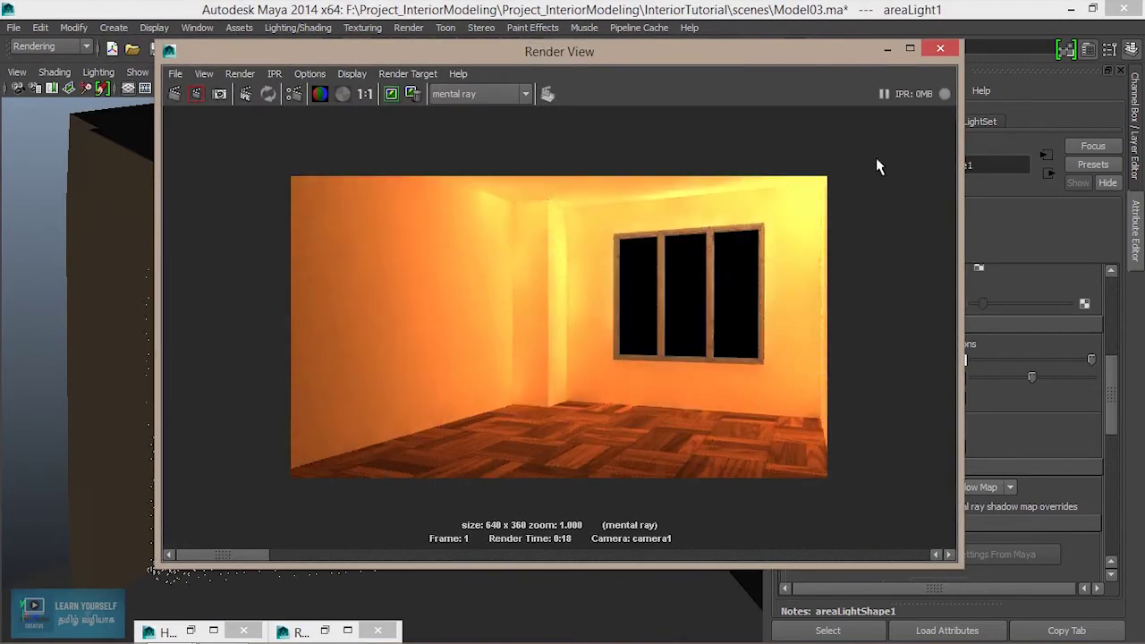
pyautogui.click(886, 48)
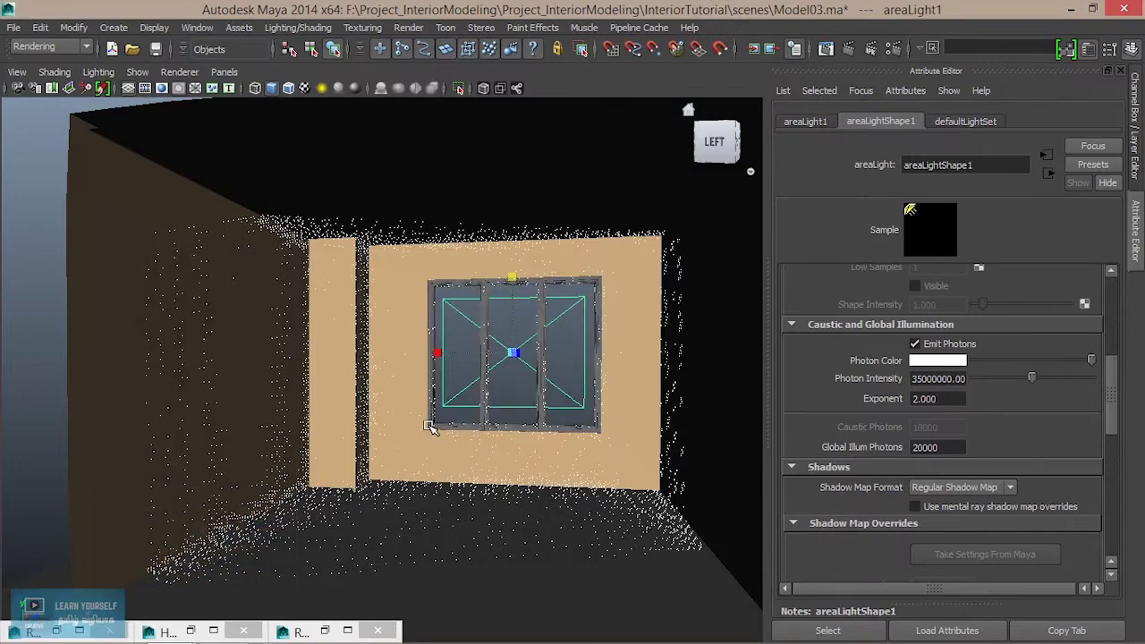
# Step: Orbit around to the window frame and deselect the area light
pyautogui.moveTo(430, 427)
pyautogui.keyDown('alt'); pyautogui.mouseDown()
pyautogui.moveTo(443, 385)
pyautogui.moveTo(455, 383)
pyautogui.moveTo(402, 399)
pyautogui.moveTo(734, 397)
pyautogui.mouseUp(); pyautogui.keyUp('alt')
pyautogui.moveTo(225, 328)
pyautogui.keyDown('alt'); pyautogui.mouseDown(button='right')
pyautogui.moveTo(417, 390)
pyautogui.moveTo(378, 409)
pyautogui.mouseUp(button='right'); pyautogui.keyUp('alt')
pyautogui.keyDown('alt'); pyautogui.moveTo(379, 409); pyautogui.dragTo(366, 314); pyautogui.keyUp('alt')
pyautogui.moveTo(439, 328)
pyautogui.keyDown('alt'); pyautogui.mouseDown(button='middle')
pyautogui.moveTo(440, 302)
pyautogui.moveTo(421, 524)
pyautogui.mouseUp(button='middle'); pyautogui.keyUp('alt')
pyautogui.moveTo(421, 524)
pyautogui.keyDown('alt'); pyautogui.mouseDown()
pyautogui.moveTo(327, 340)
pyautogui.moveTo(335, 325)
pyautogui.moveTo(440, 361)
pyautogui.moveTo(501, 416)
pyautogui.moveTo(529, 415)
pyautogui.moveTo(312, 418)
pyautogui.moveTo(140, 378)
pyautogui.moveTo(292, 372)
pyautogui.mouseUp(); pyautogui.keyUp('alt')
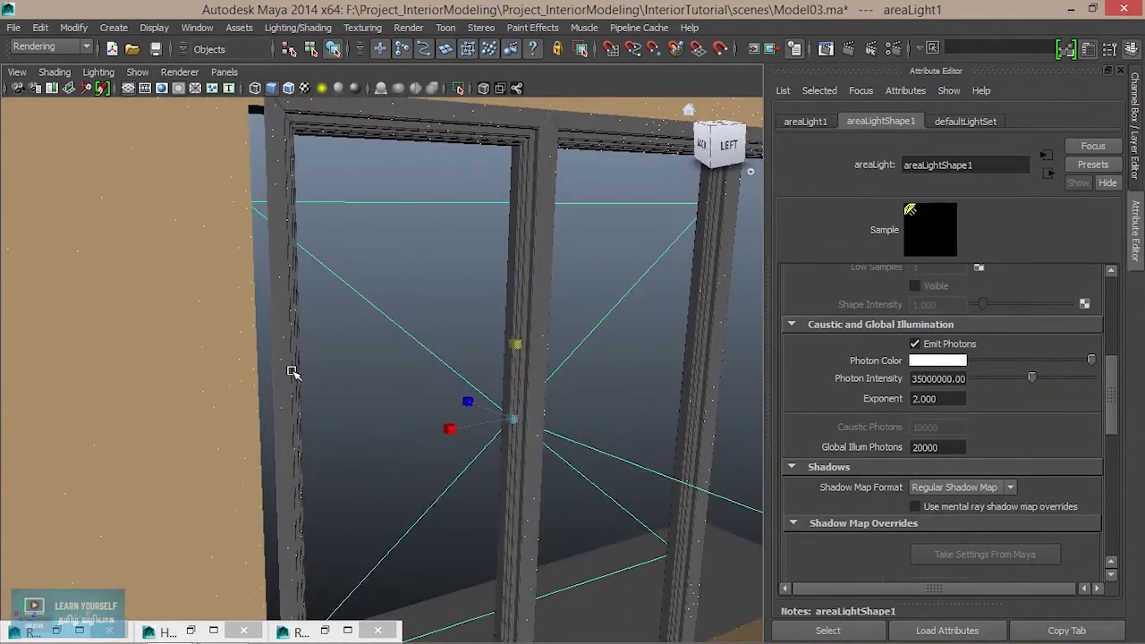
pyautogui.click(429, 258)
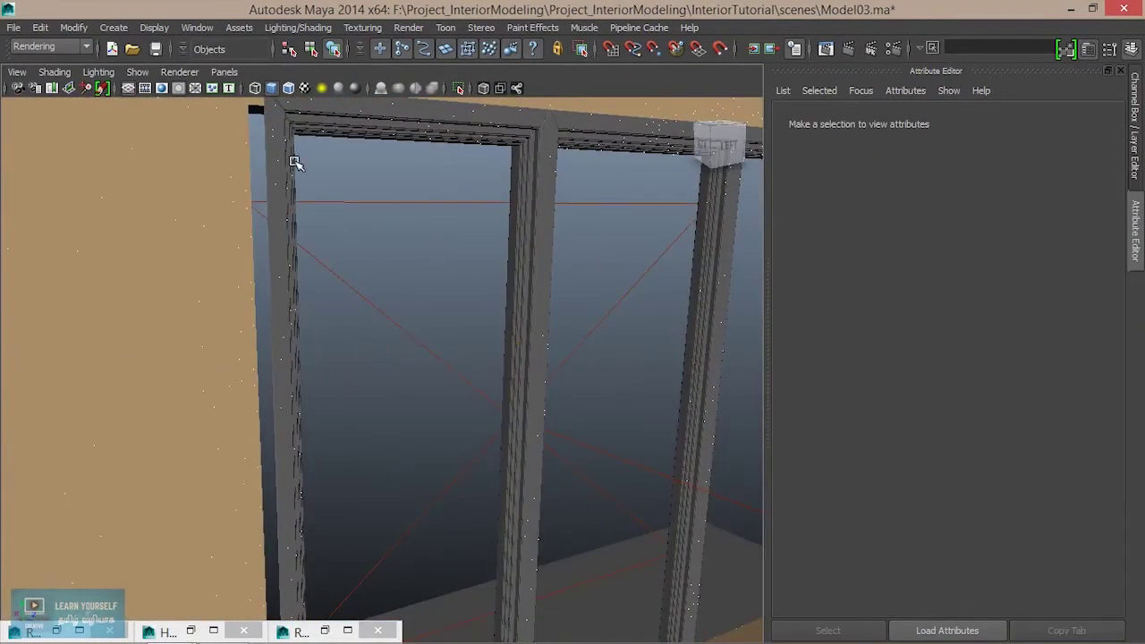
# Step: Zoom and tumble around the window wall to inspect the final gather points
pyautogui.scroll(-5, 496, 294)
pyautogui.scroll(-3, 557, 396)
pyautogui.moveTo(557, 396)
pyautogui.keyDown('alt'); pyautogui.mouseDown()
pyautogui.moveTo(363, 373)
pyautogui.moveTo(384, 370)
pyautogui.mouseUp(); pyautogui.keyUp('alt')
pyautogui.keyDown('alt'); pyautogui.moveTo(383, 371); pyautogui.dragTo(432, 420, button='middle'); pyautogui.keyUp('alt')
pyautogui.scroll(-5, 431, 420)
pyautogui.moveTo(426, 426)
pyautogui.keyDown('alt'); pyautogui.mouseDown()
pyautogui.moveTo(401, 435)
pyautogui.moveTo(439, 421)
pyautogui.moveTo(389, 430)
pyautogui.moveTo(417, 427)
pyautogui.moveTo(404, 435)
pyautogui.mouseUp(); pyautogui.keyUp('alt')
pyautogui.scroll(8, 327, 248)
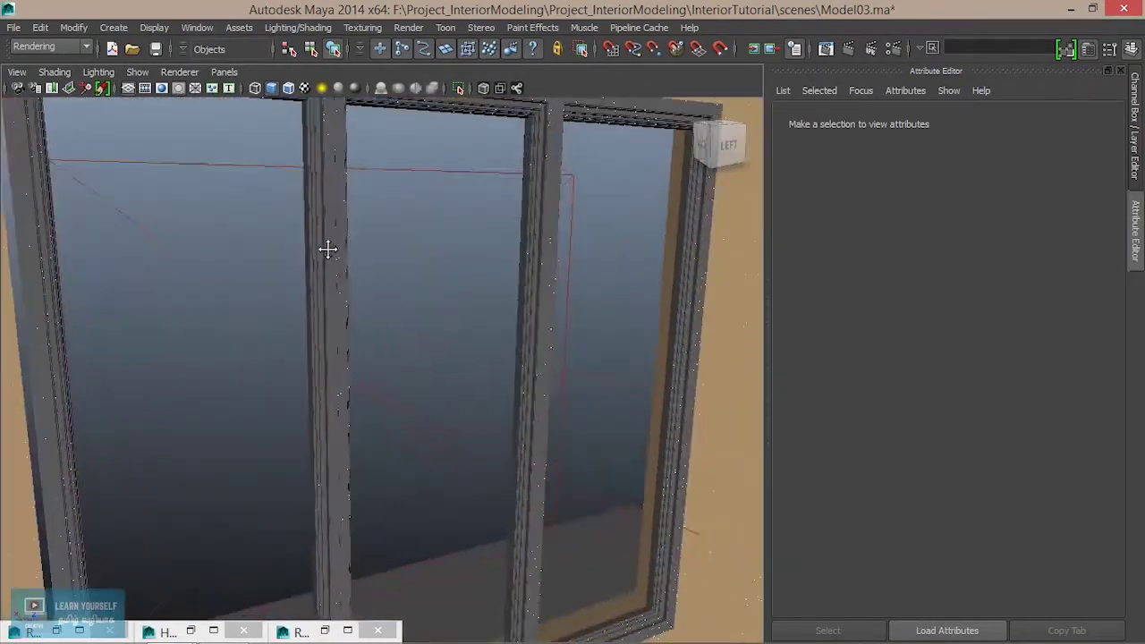
pyautogui.scroll(2, 558, 397)
pyautogui.keyDown('alt'); pyautogui.moveTo(558, 397); pyautogui.dragTo(445, 402); pyautogui.keyUp('alt')
pyautogui.scroll(-6, 378, 379)
pyautogui.keyDown('alt'); pyautogui.moveTo(378, 378); pyautogui.dragTo(392, 362); pyautogui.keyUp('alt')
pyautogui.scroll(-3, 432, 417)
pyautogui.scroll(-4, 434, 417)
pyautogui.moveTo(435, 417)
pyautogui.keyDown('alt'); pyautogui.mouseDown()
pyautogui.moveTo(417, 434)
pyautogui.moveTo(450, 430)
pyautogui.moveTo(401, 424)
pyautogui.moveTo(388, 428)
pyautogui.moveTo(422, 429)
pyautogui.moveTo(395, 440)
pyautogui.mouseUp(); pyautogui.keyUp('alt')
pyautogui.moveTo(383, 445)
pyautogui.keyDown('alt'); pyautogui.mouseDown()
pyautogui.moveTo(366, 447)
pyautogui.moveTo(462, 450)
pyautogui.moveTo(445, 447)
pyautogui.moveTo(427, 404)
pyautogui.mouseUp(); pyautogui.keyUp('alt')
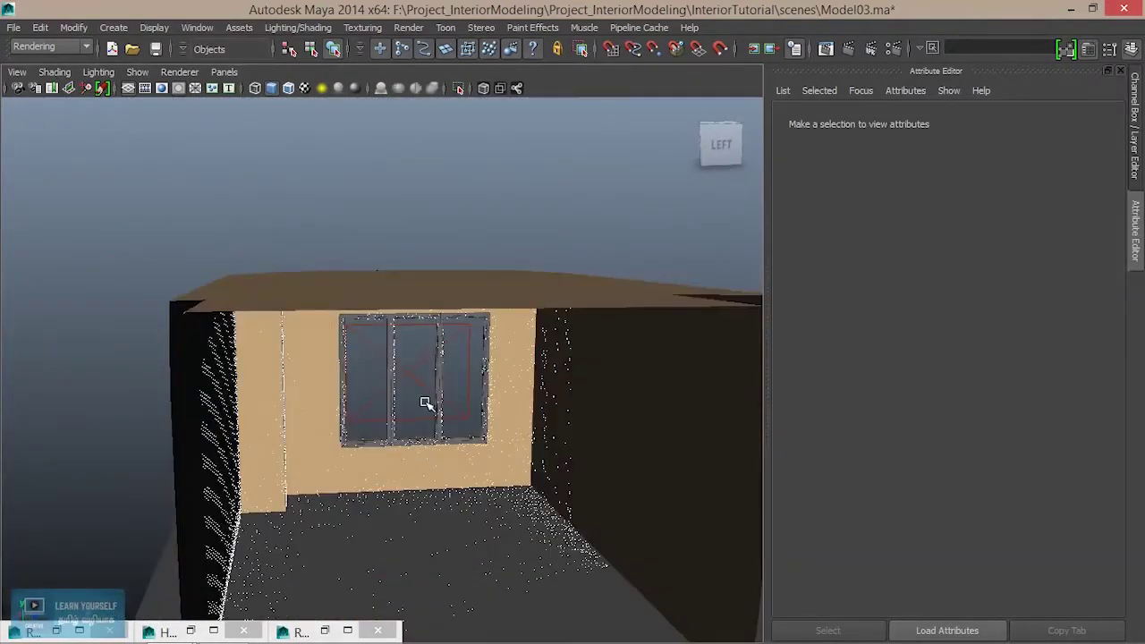
pyautogui.keyDown('alt'); pyautogui.moveTo(384, 439); pyautogui.dragTo(351, 399); pyautogui.keyUp('alt')
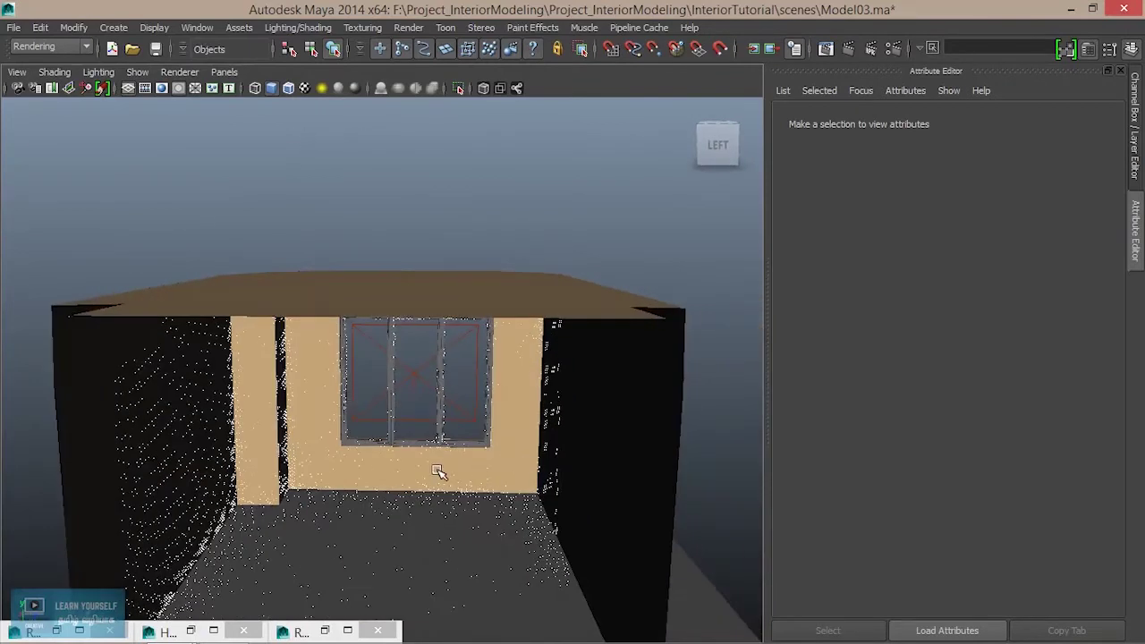
pyautogui.scroll(-3, 337, 498)
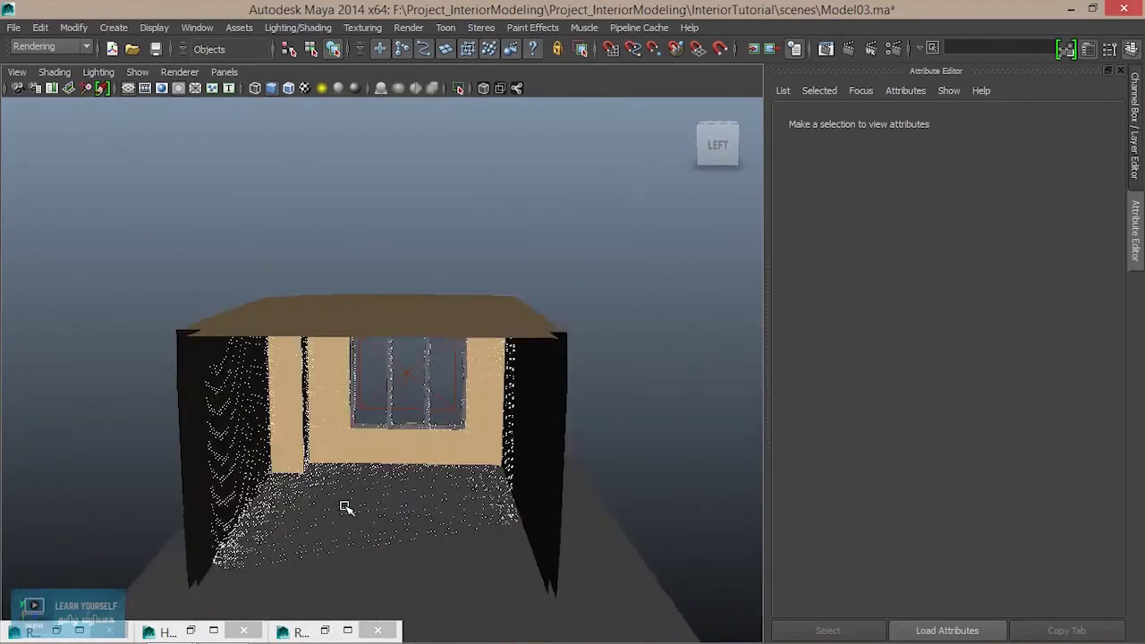
pyautogui.scroll(-2, 343, 504)
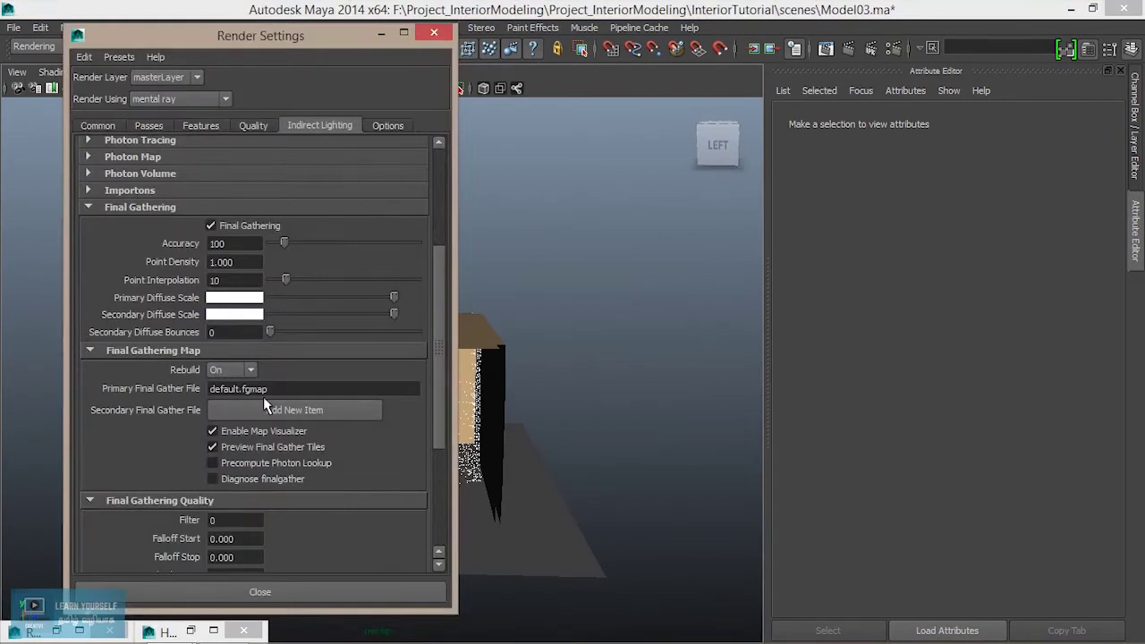
# Step: Toggle the final gather map visualizer in Render Settings and minimize that window
pyautogui.click(212, 432)
pyautogui.click(212, 431)
pyautogui.click(381, 32)
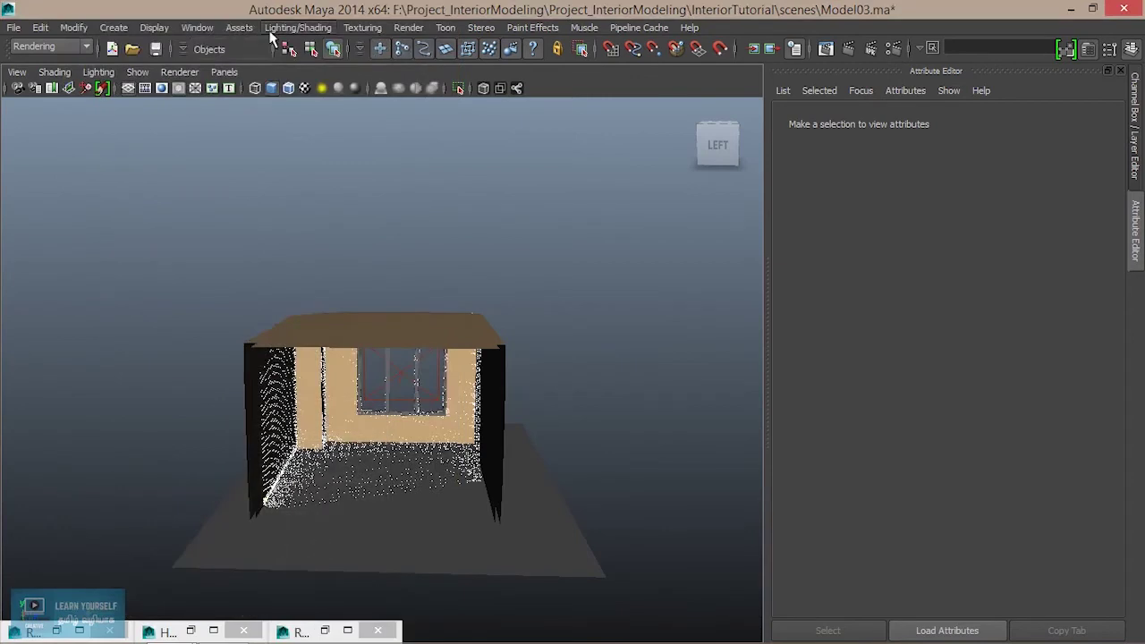
pyautogui.click(64, 48)
pyautogui.click(63, 47)
# Step: Delete the default.fgmap visualization in the mental ray Map Visualizer
pyautogui.click(196, 28)
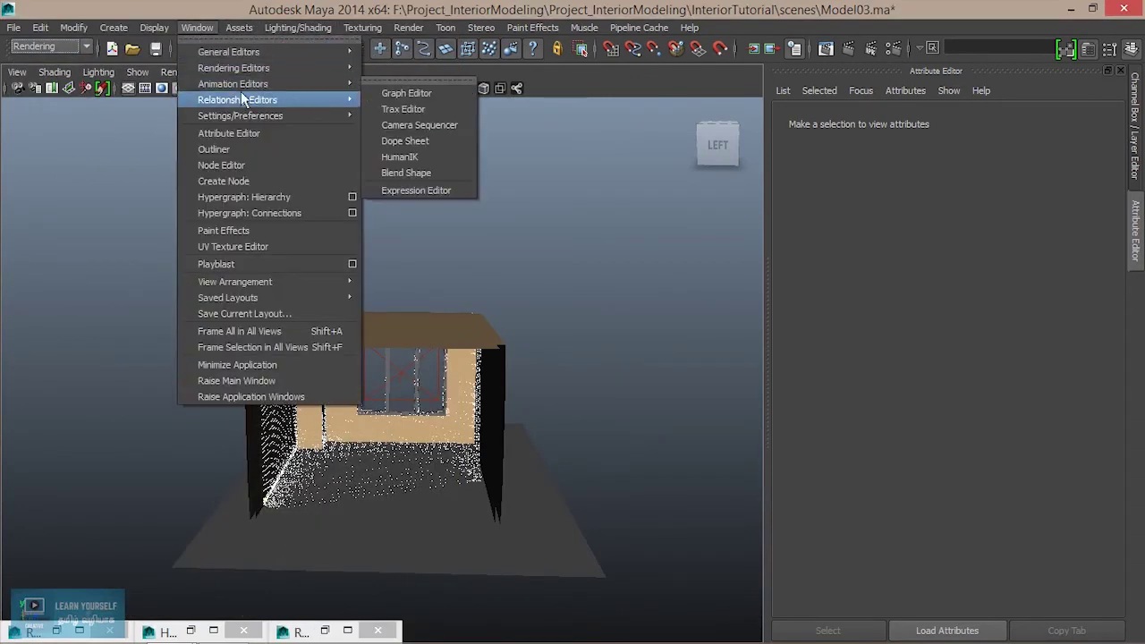
pyautogui.moveTo(234, 68)
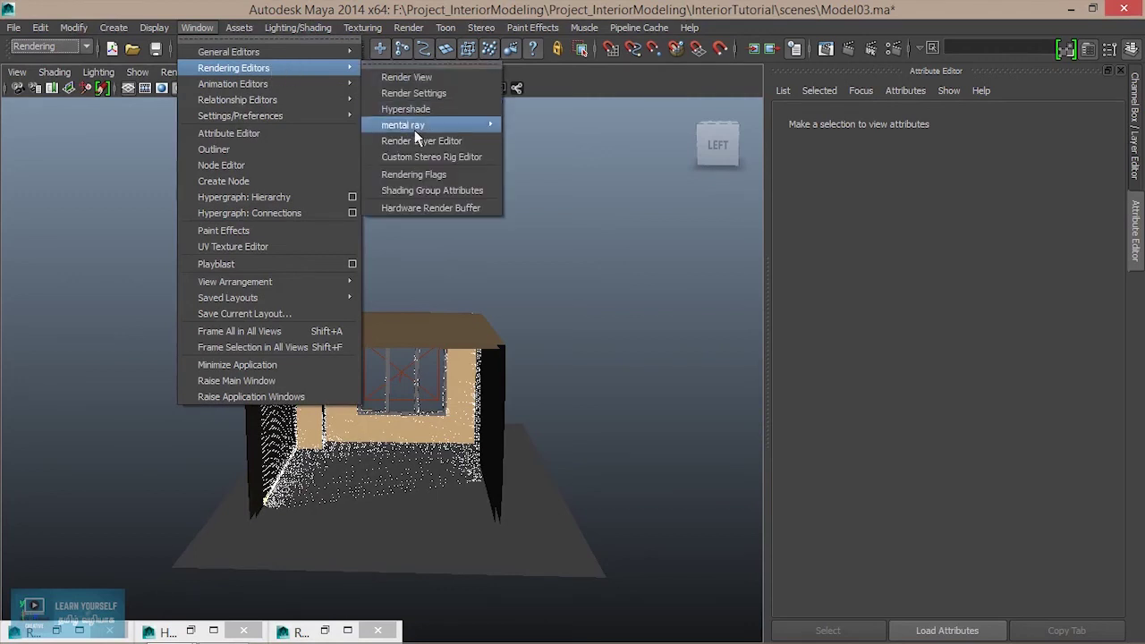
pyautogui.moveTo(403, 124)
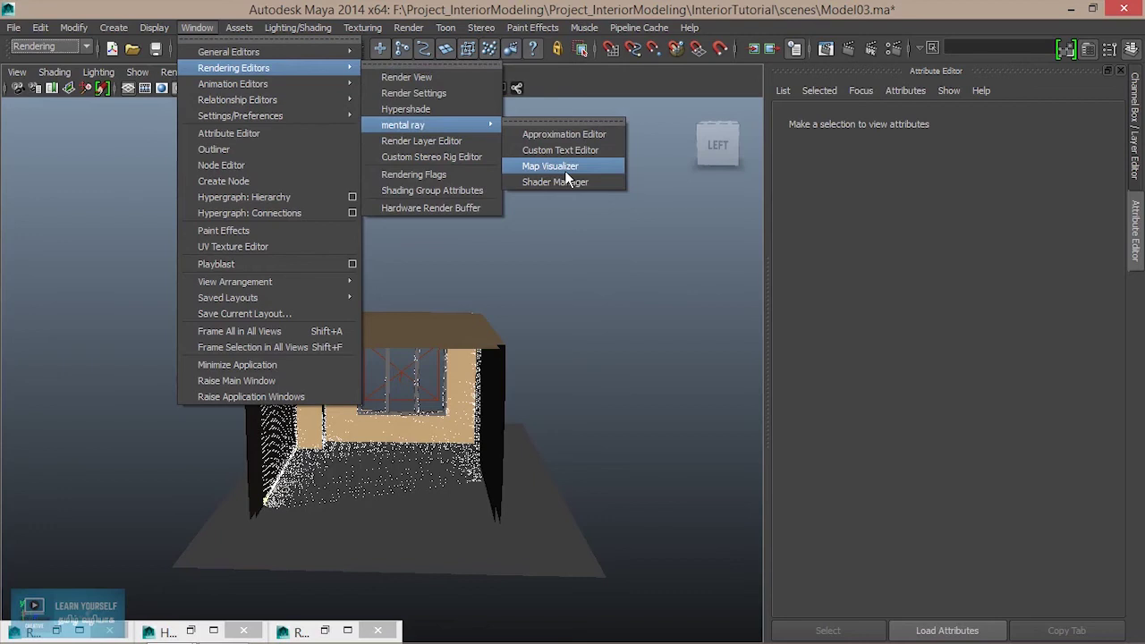
pyautogui.click(565, 167)
pyautogui.moveTo(506, 179); pyautogui.dragTo(411, 176)
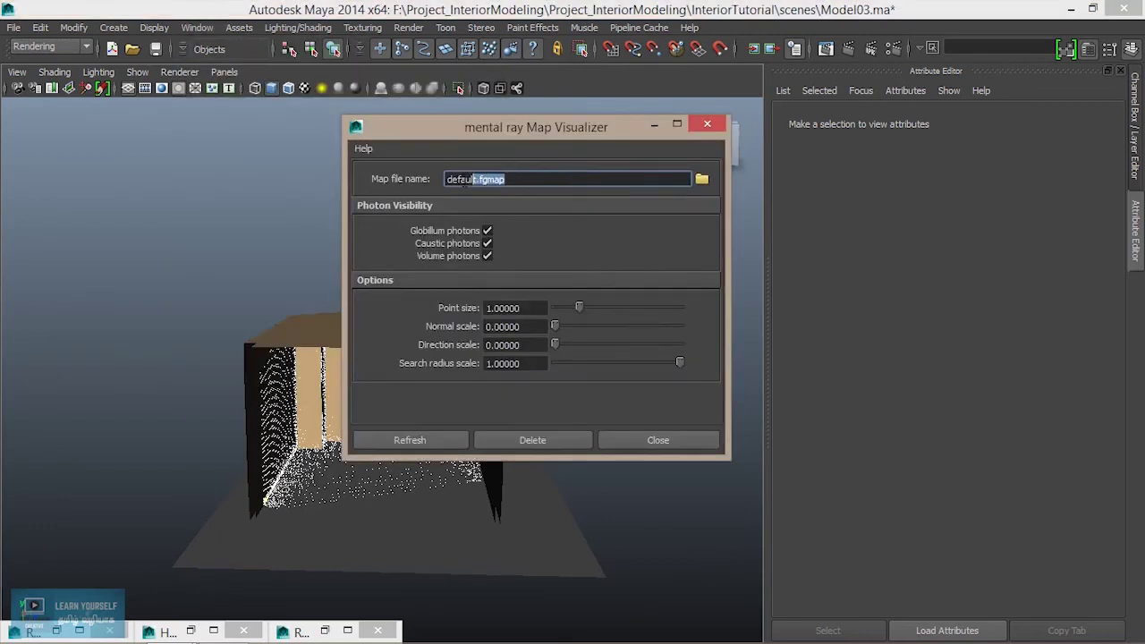
pyautogui.click(546, 438)
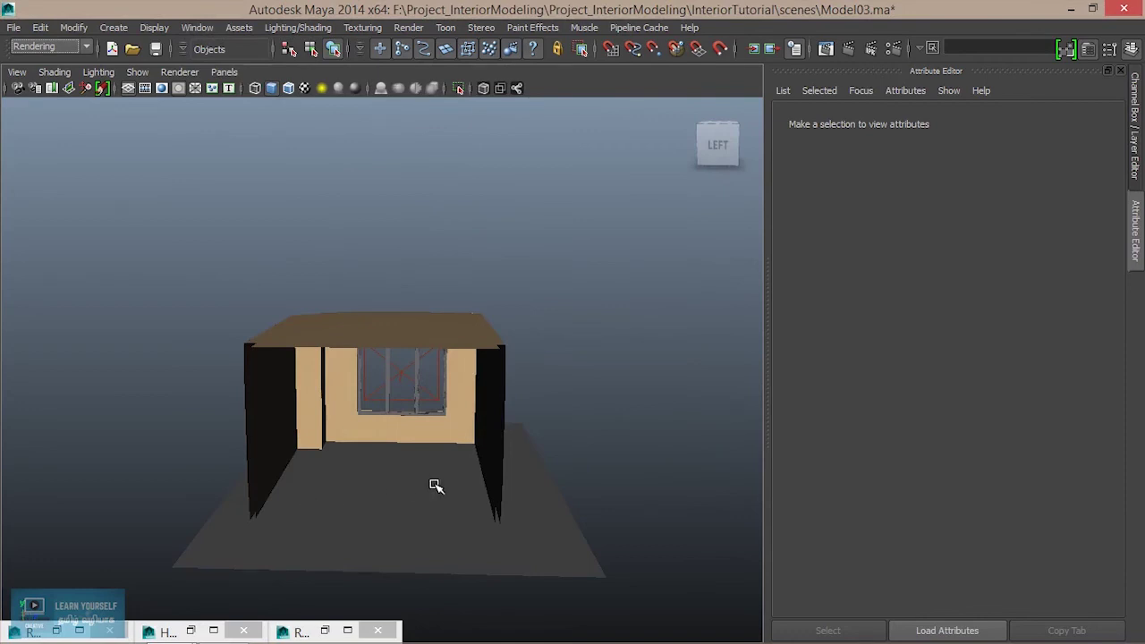
pyautogui.keyDown('alt'); pyautogui.moveTo(386, 480); pyautogui.dragTo(347, 400); pyautogui.keyUp('alt')
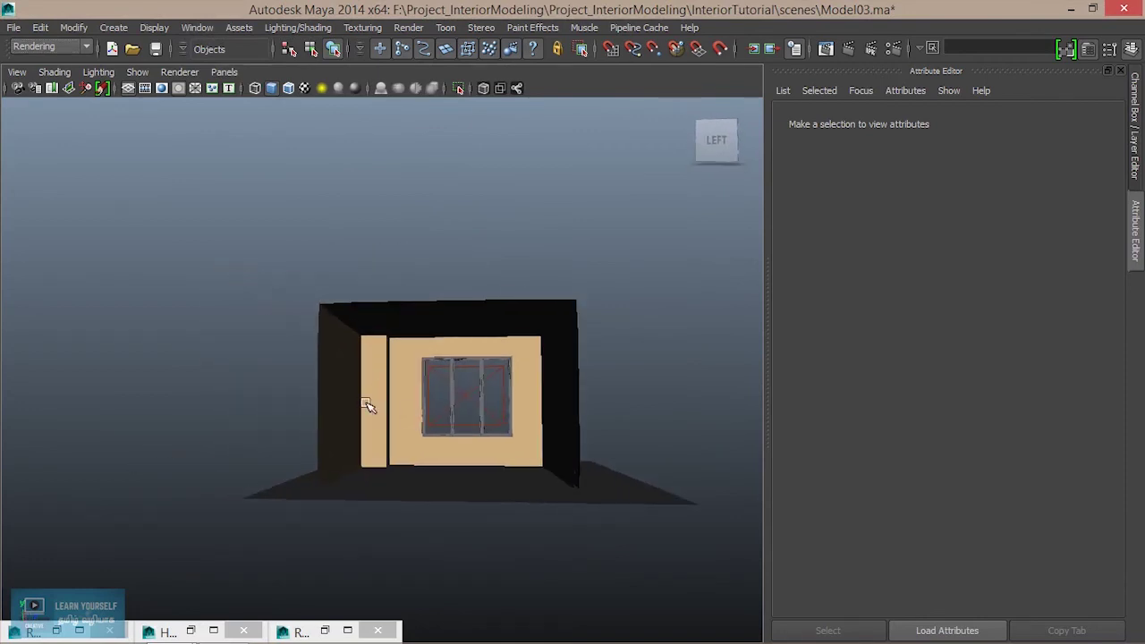
pyautogui.scroll(3, 583, 456)
pyautogui.scroll(2, 540, 442)
pyautogui.scroll(-3, 396, 391)
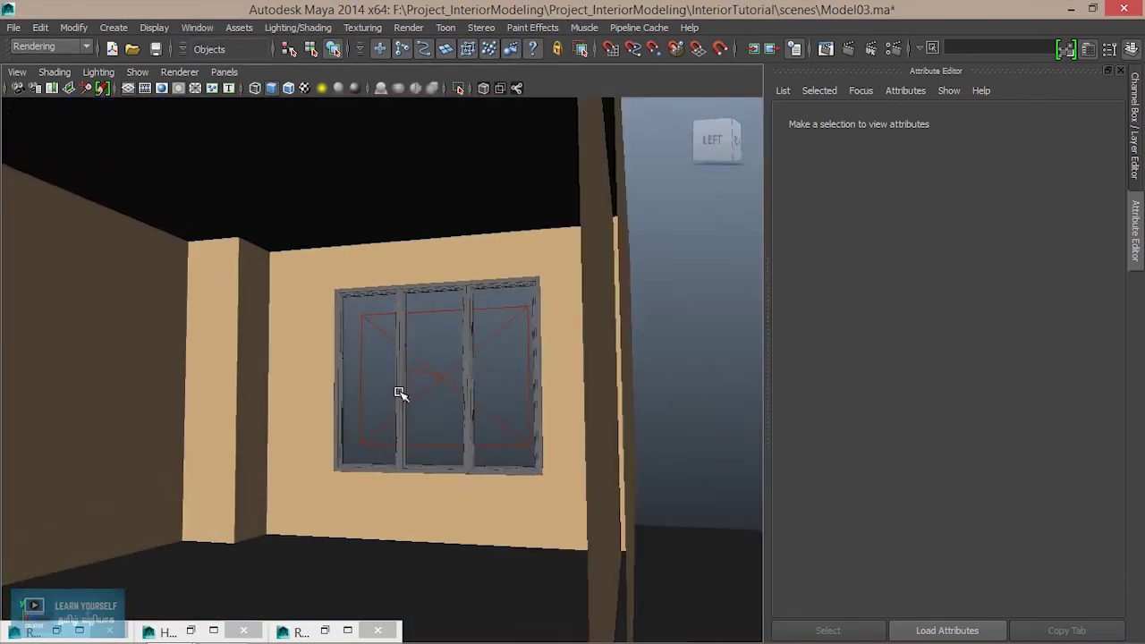
pyautogui.scroll(-3, 396, 391)
pyautogui.keyDown('alt'); pyautogui.moveTo(332, 422); pyautogui.dragTo(374, 430); pyautogui.keyUp('alt')
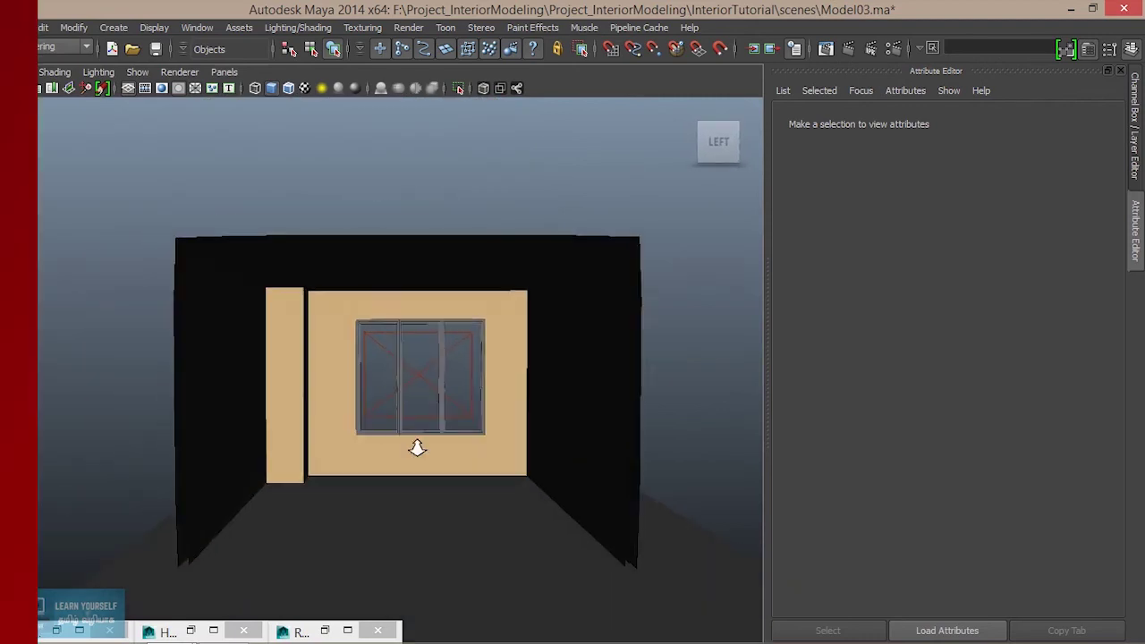